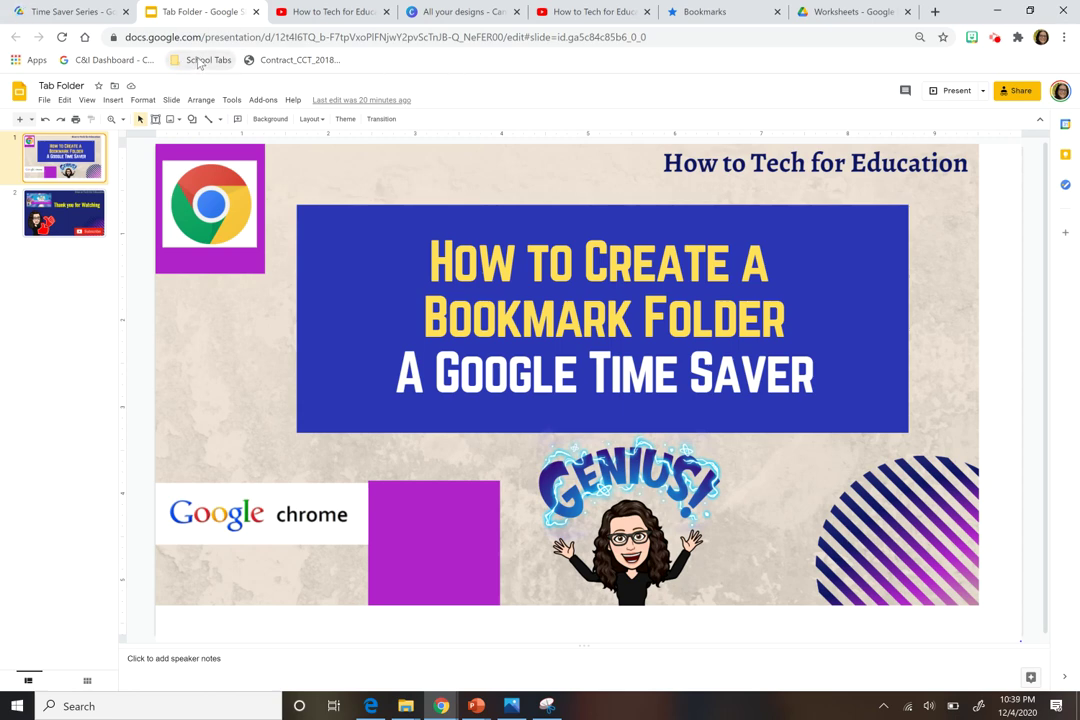
Step: Open the first School Tabs bookmark, Worksheets, in a new tab
click(199, 62)
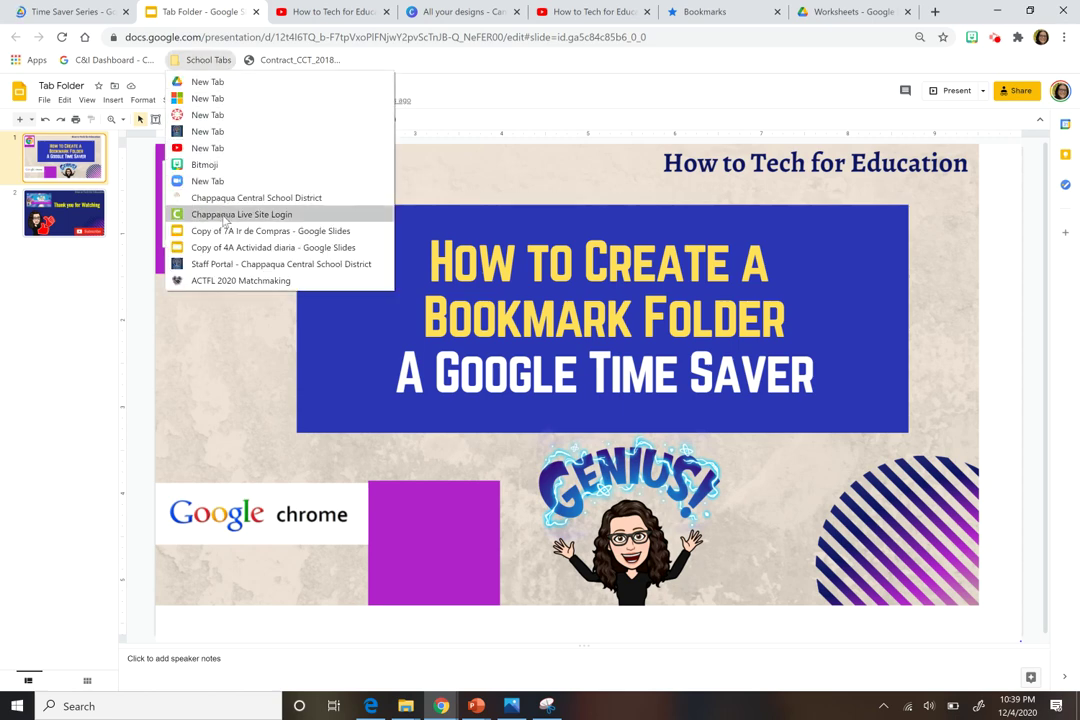
right_click(207, 62)
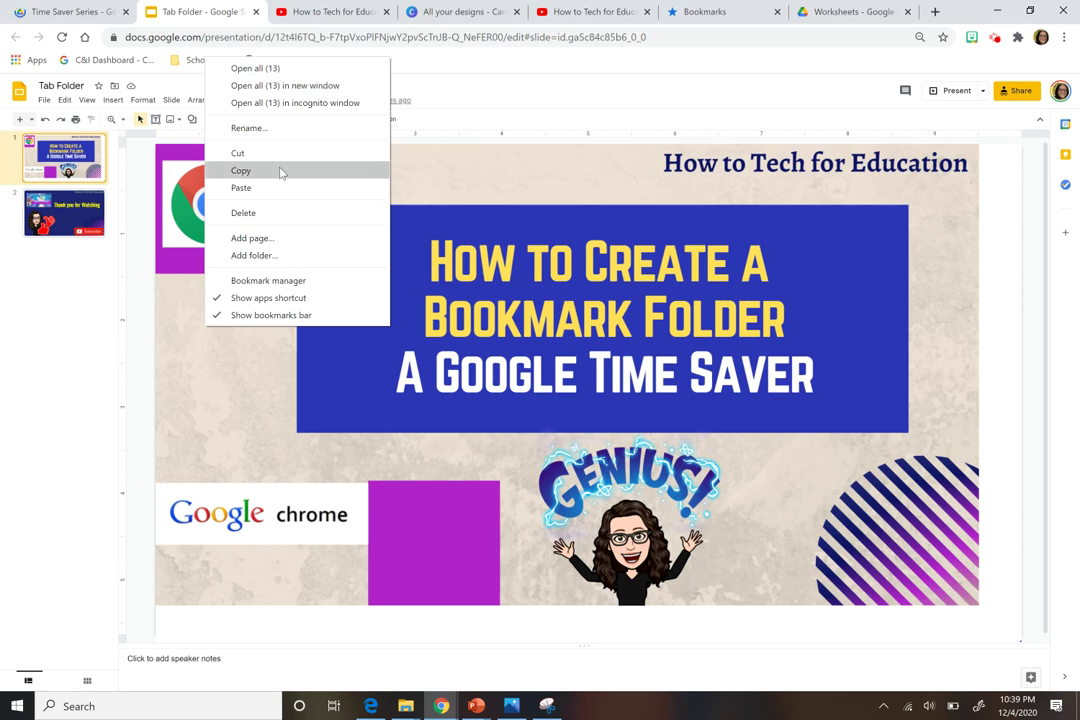
click(458, 74)
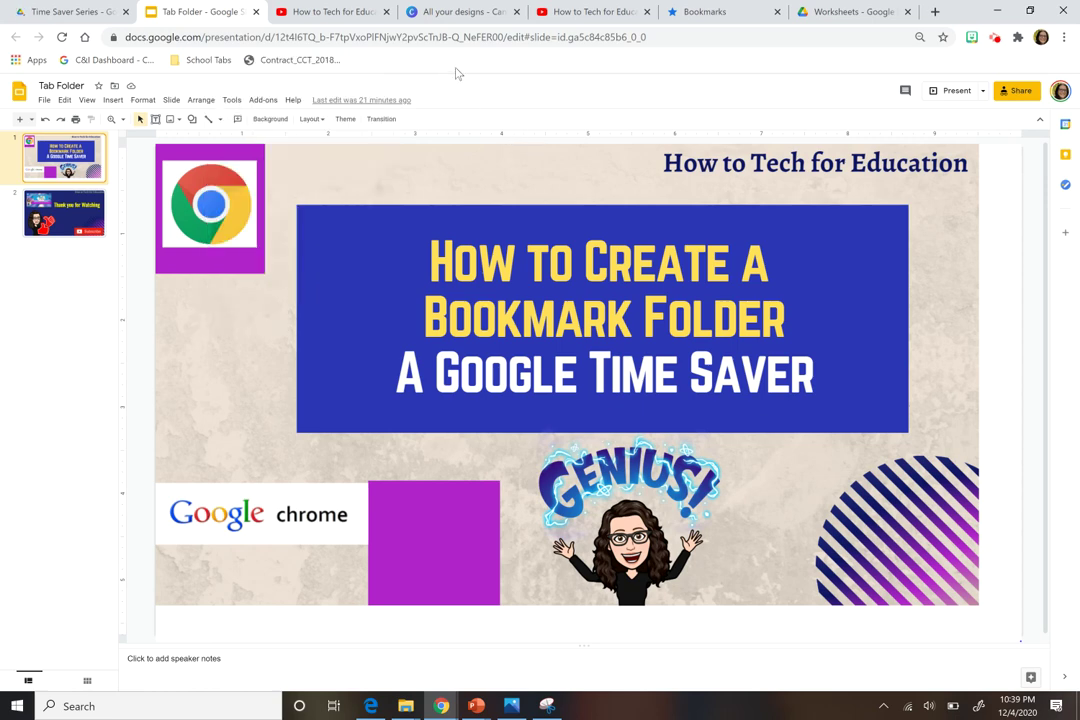
click(200, 62)
right_click(206, 85)
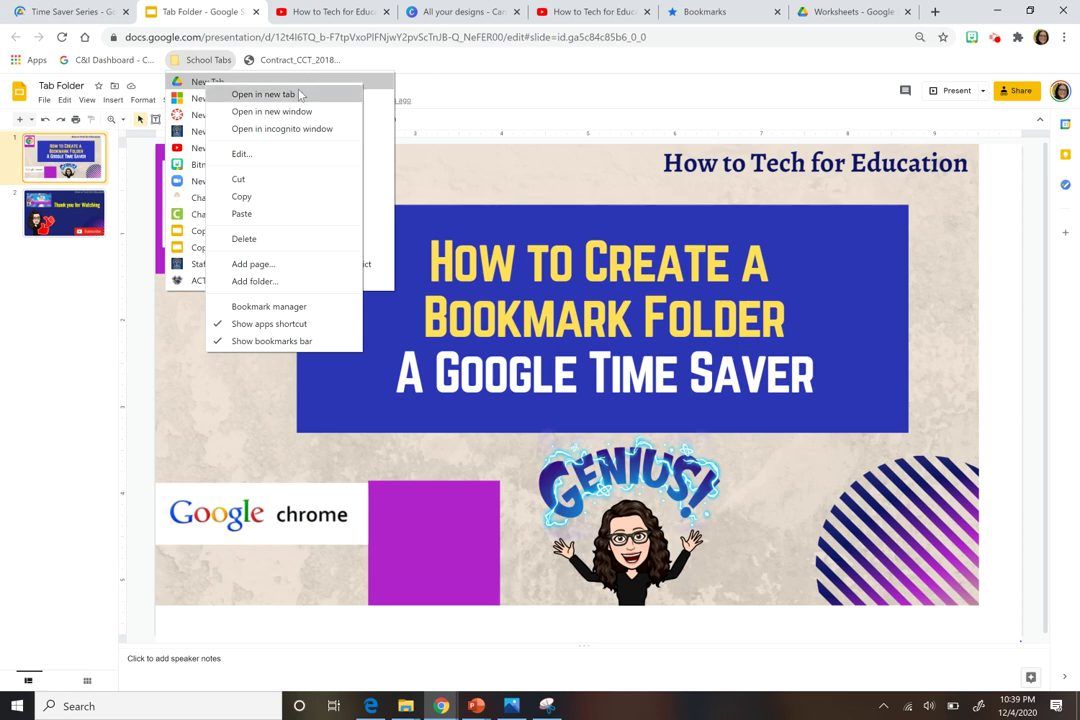
click(263, 94)
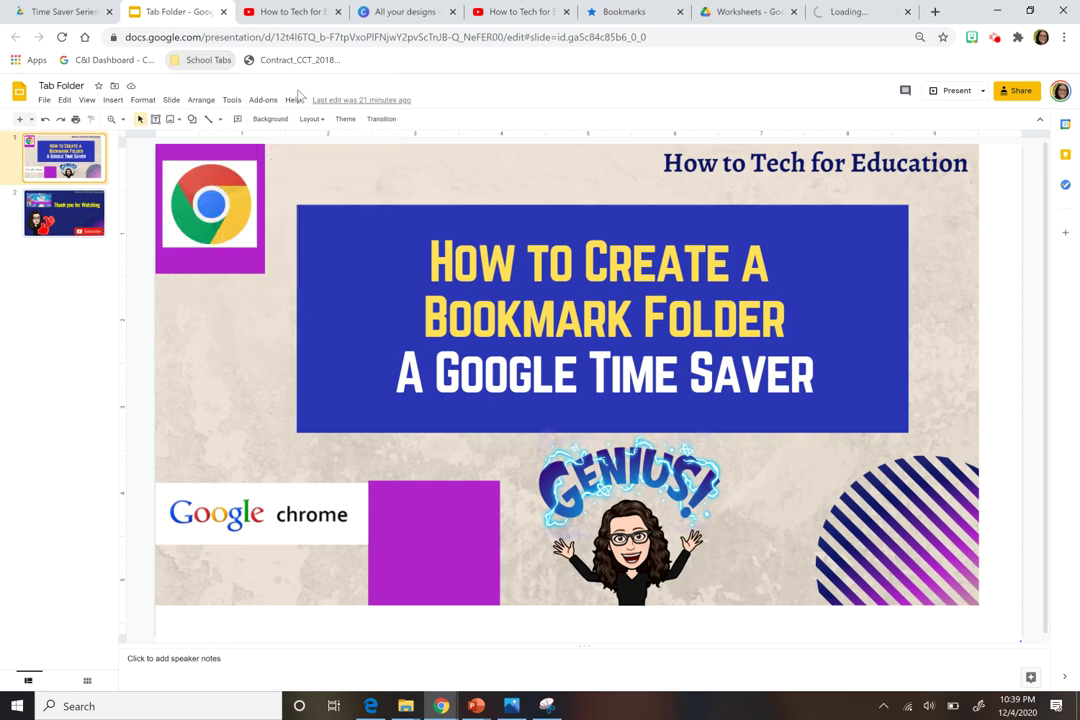
click(855, 12)
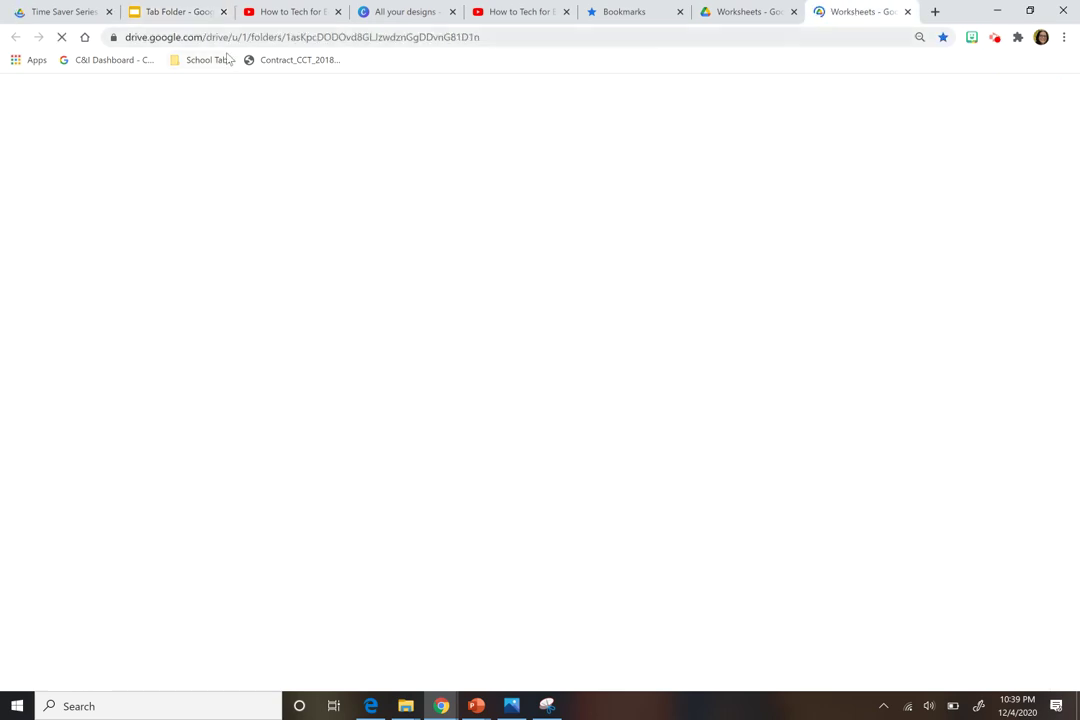
click(150, 12)
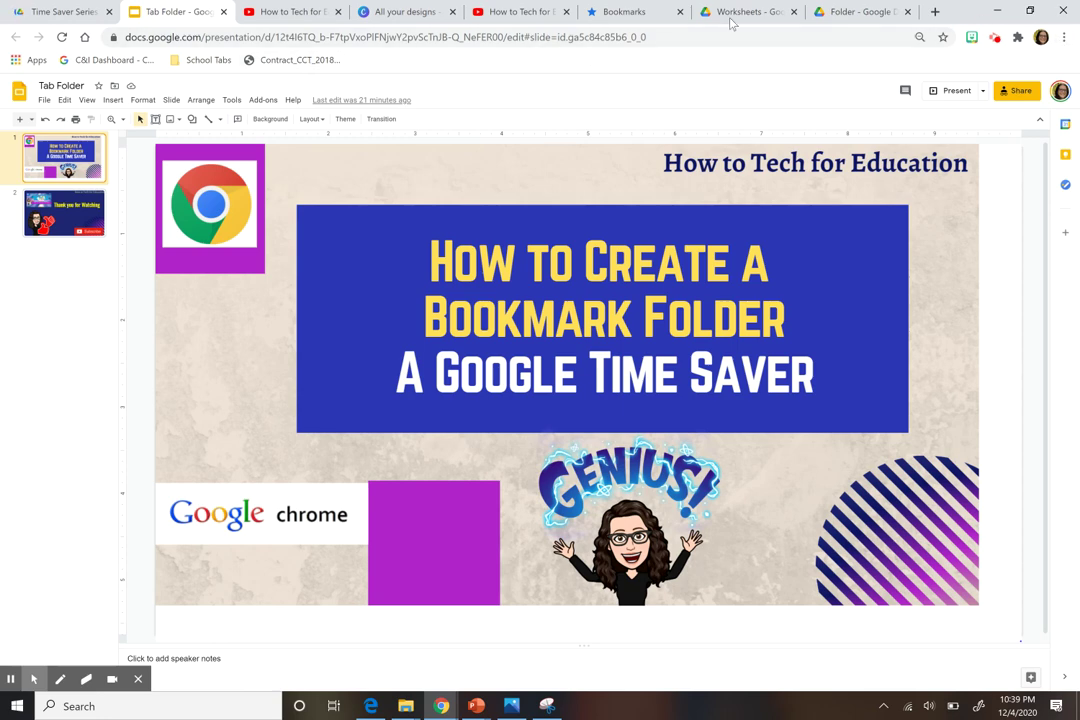
click(1065, 40)
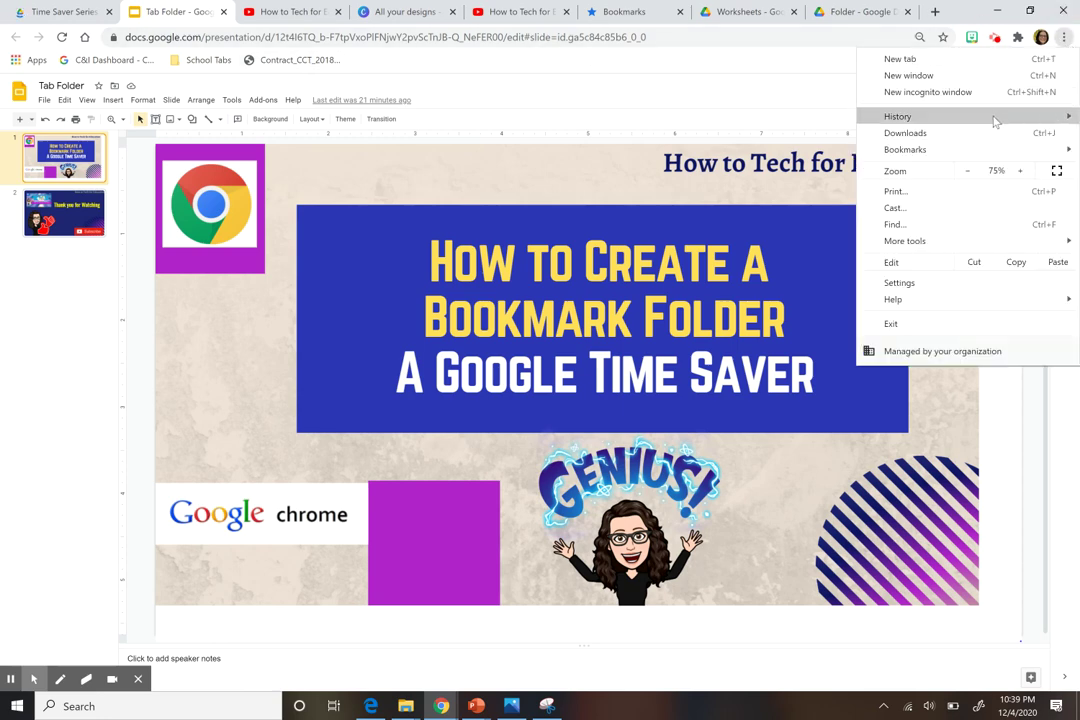
mouse_move(968, 154)
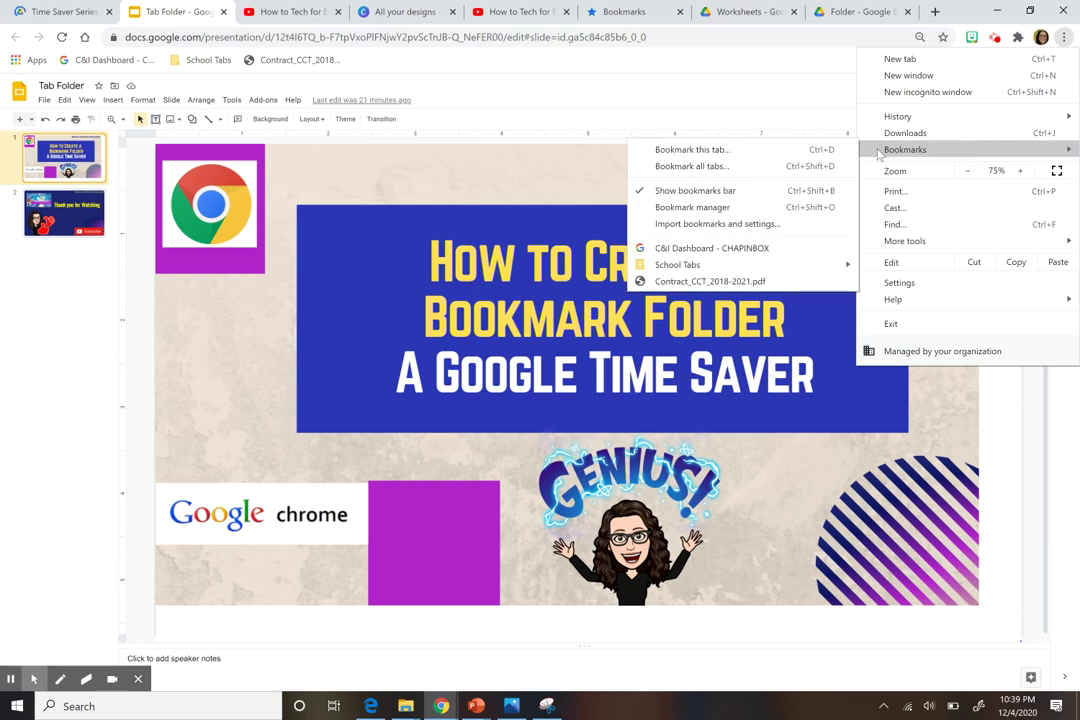
click(667, 194)
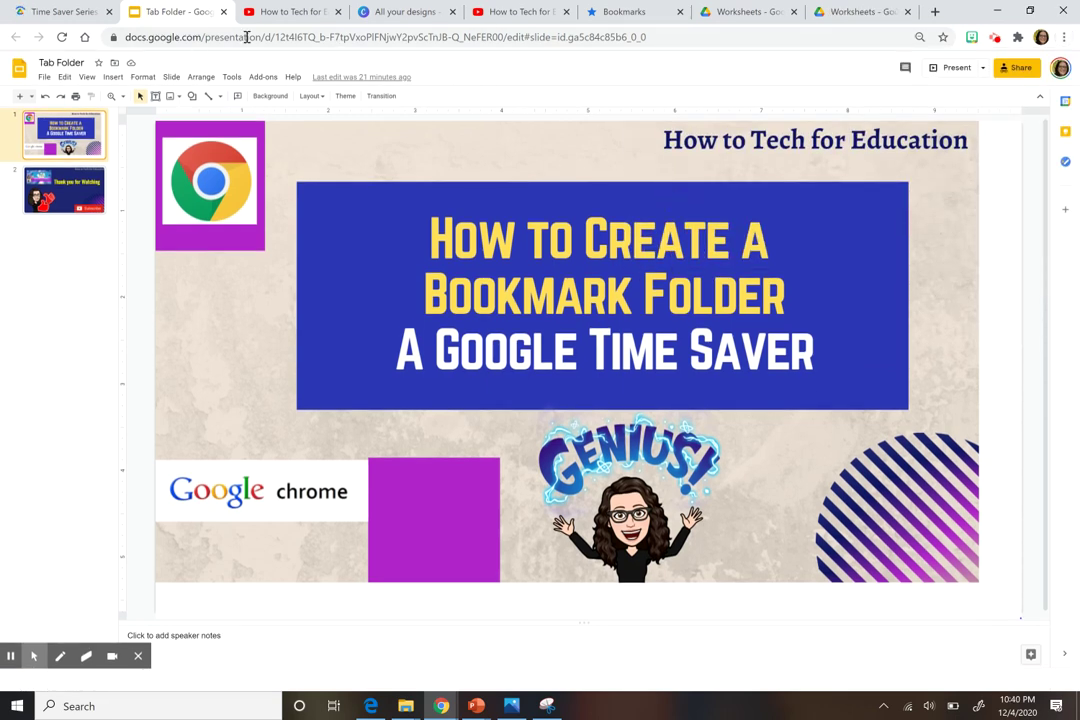
click(1065, 38)
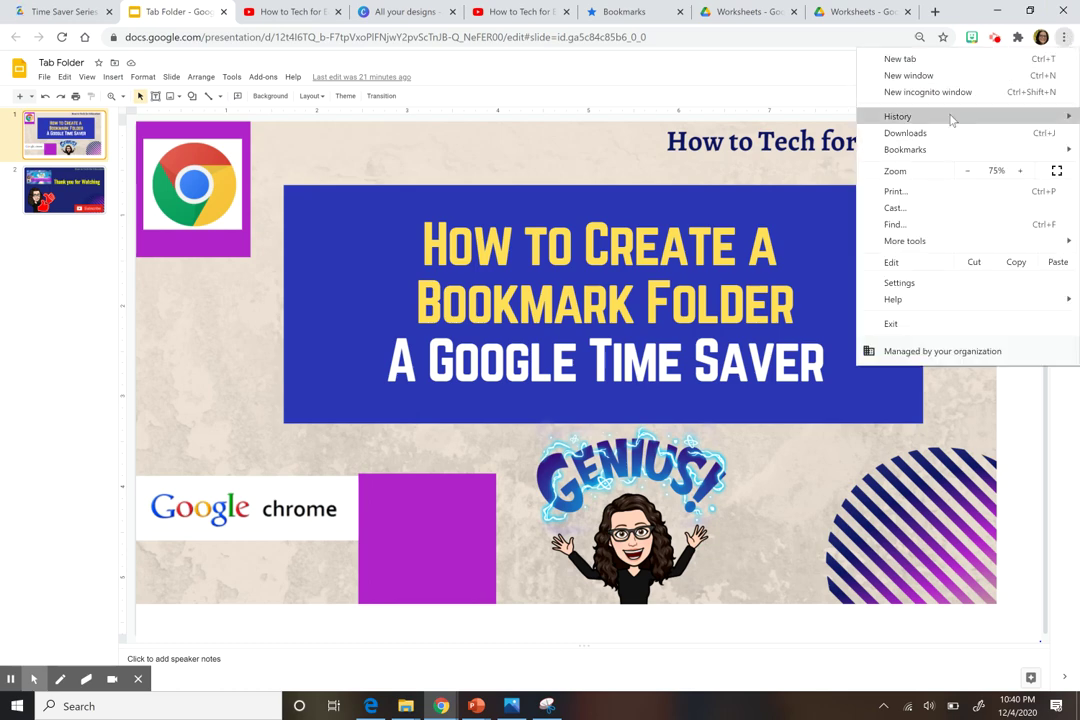
mouse_move(936, 157)
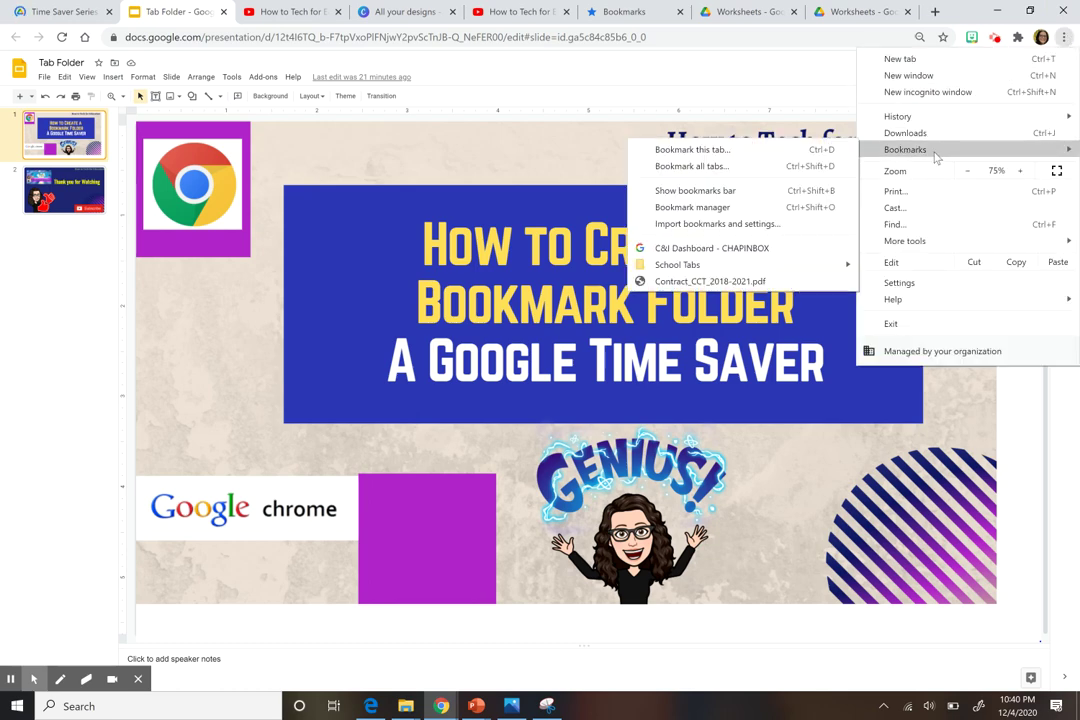
click(716, 199)
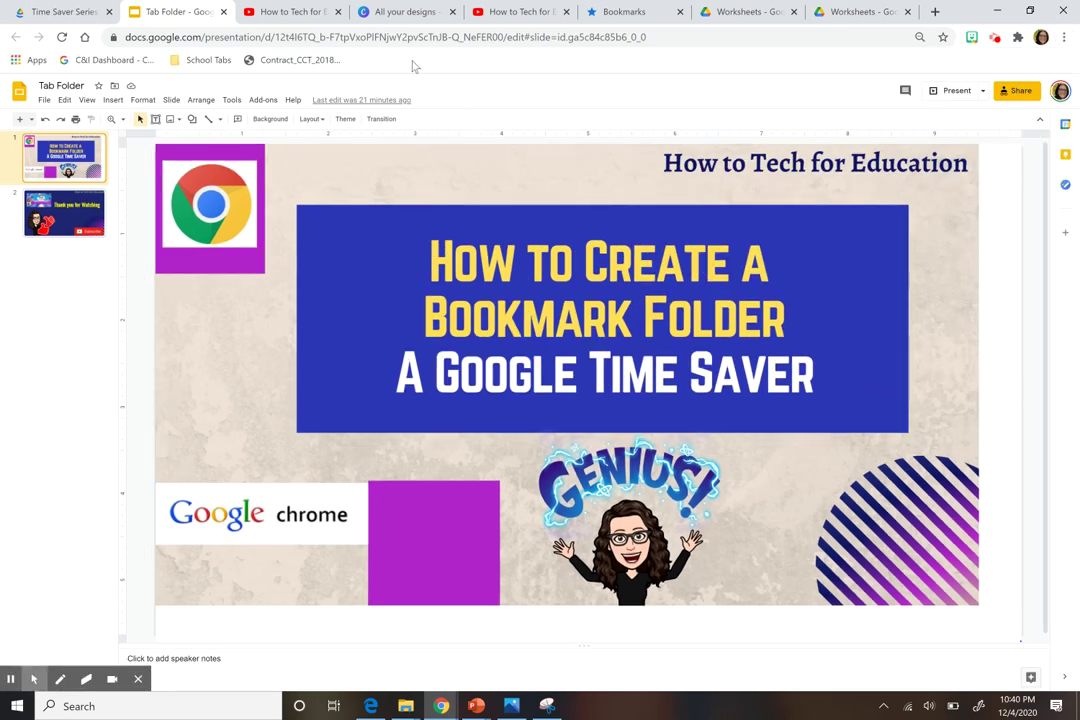
Step: Create a bookmarks-bar folder named 'Tab Sample' beside School Tabs
right_click(415, 66)
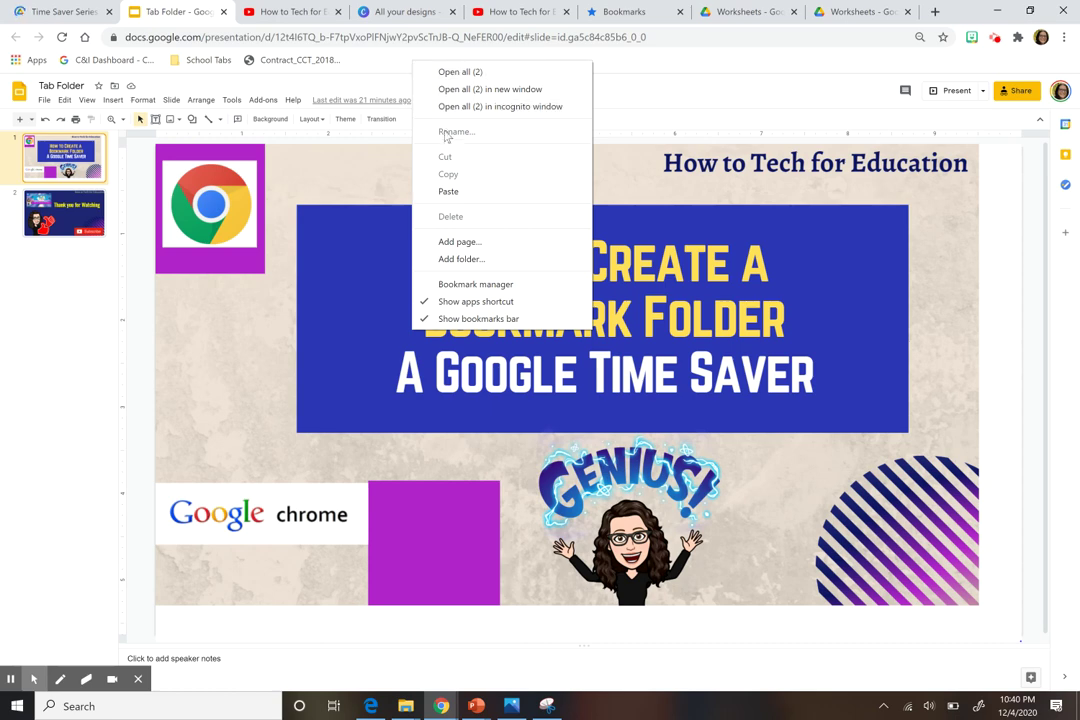
click(460, 259)
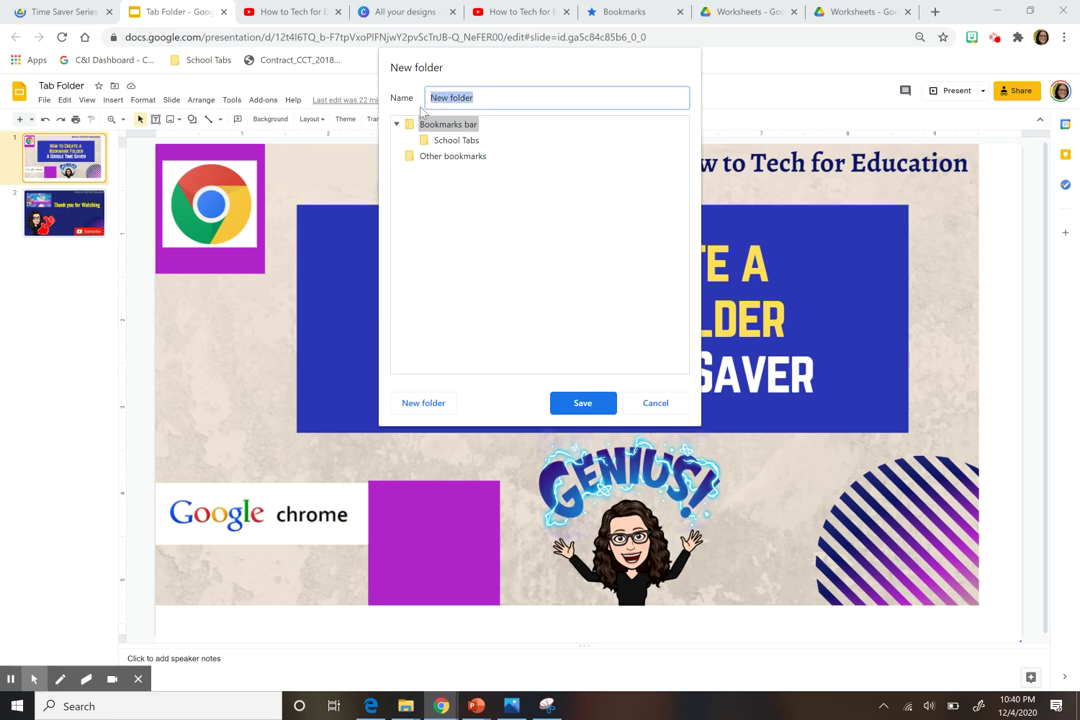
text(Tab Sample)
click(585, 403)
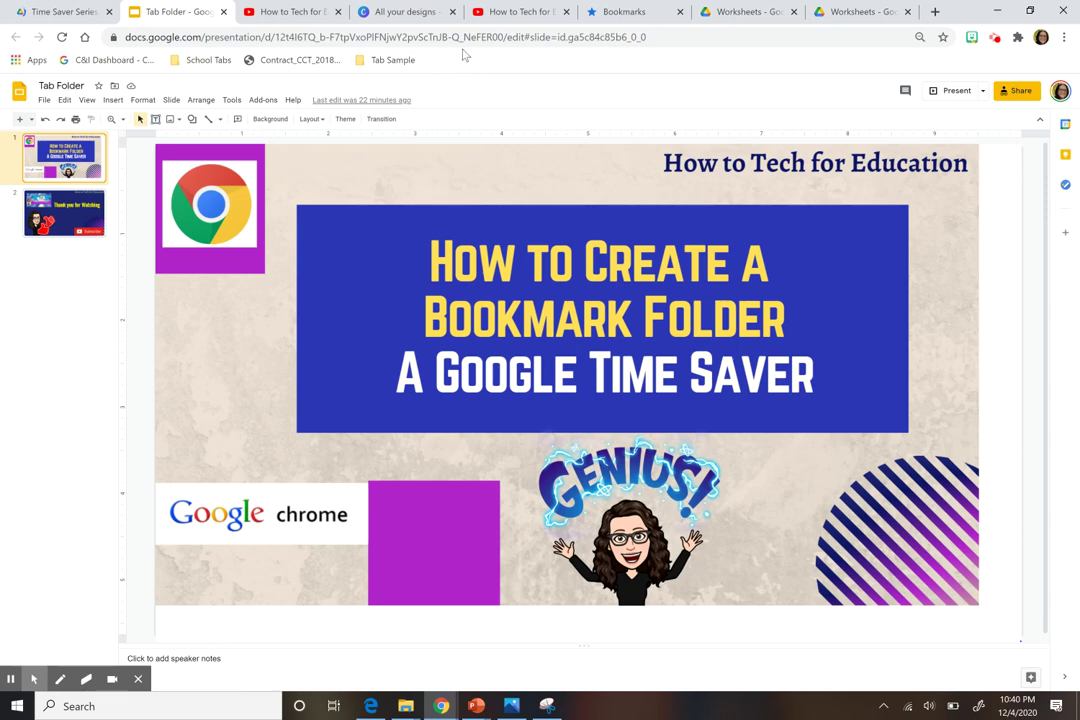
Step: Save the Worksheets Google Drive page as a bookmark in the Tab Sample folder
click(843, 12)
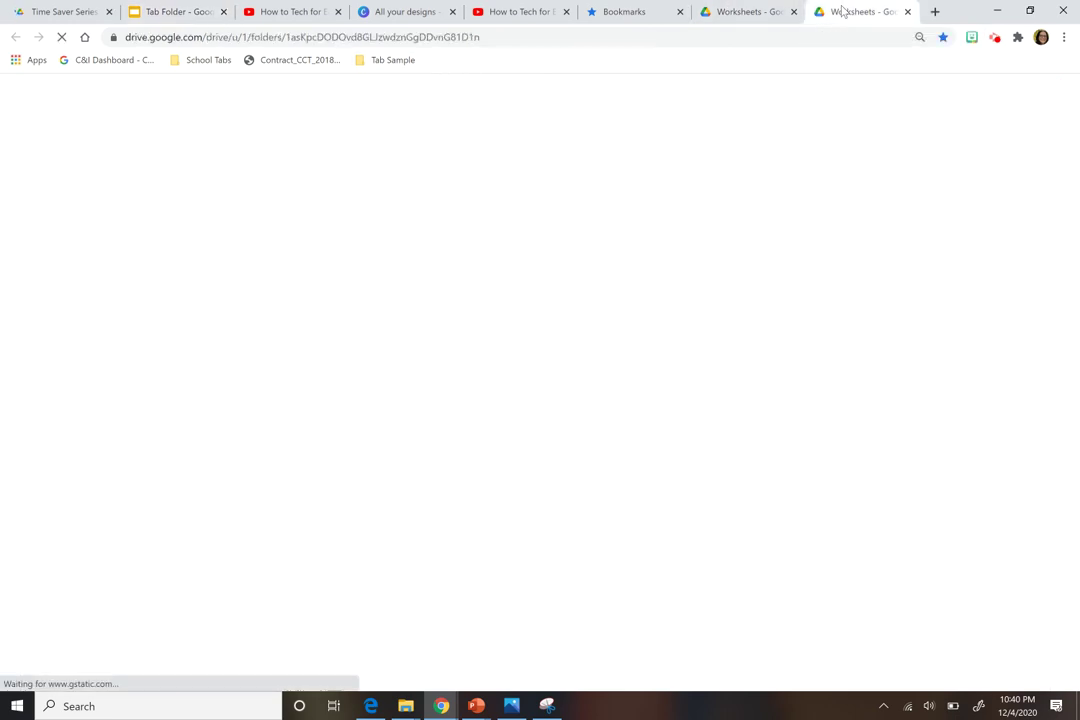
click(424, 40)
double_click(425, 40)
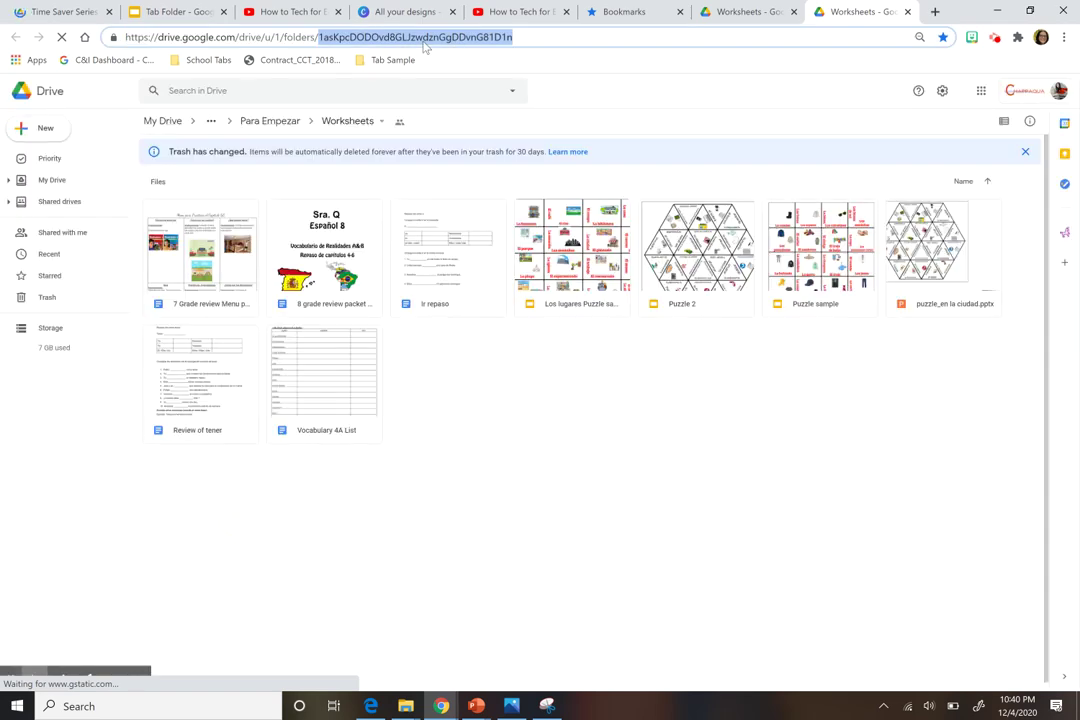
triple_click(424, 40)
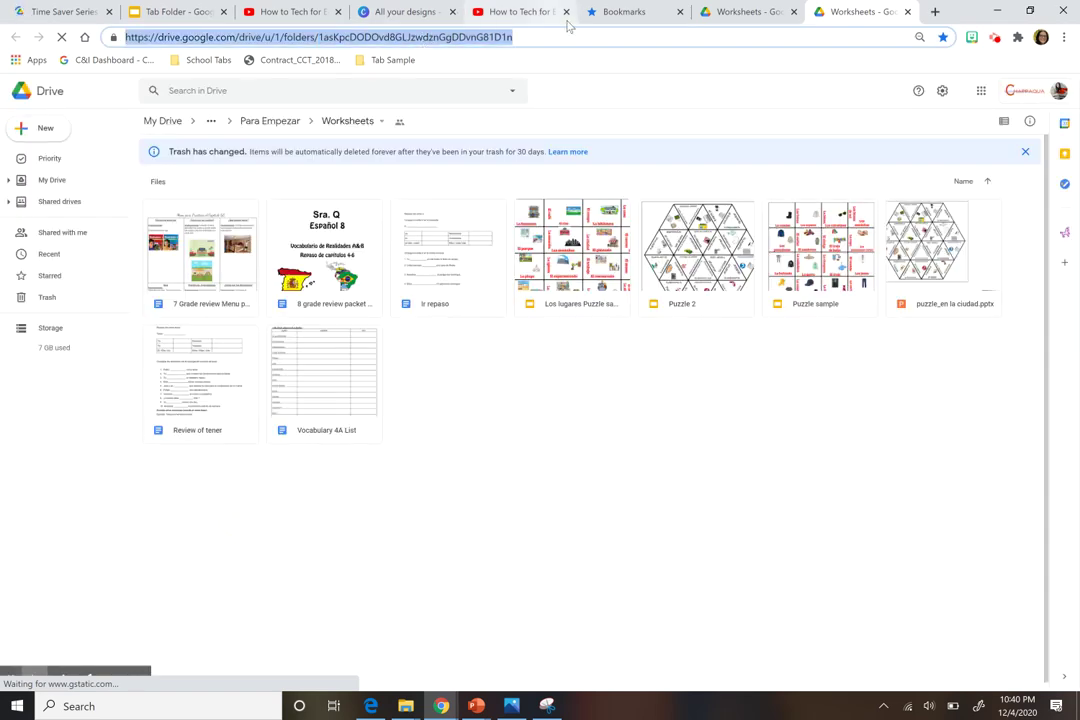
right_click(393, 62)
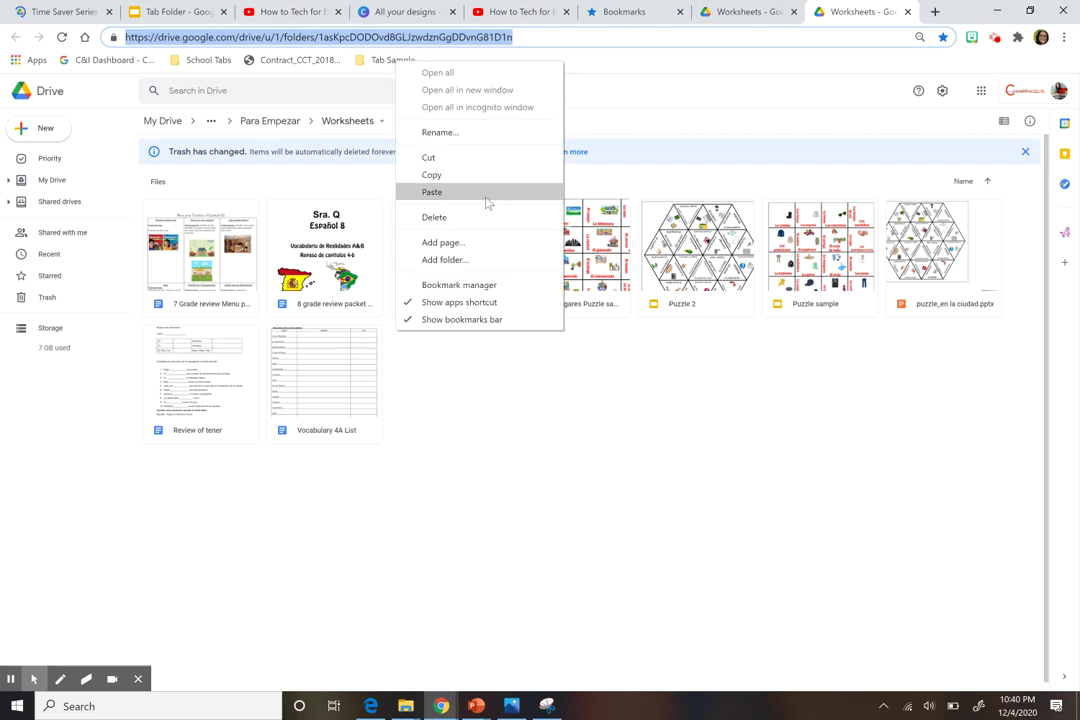
click(495, 55)
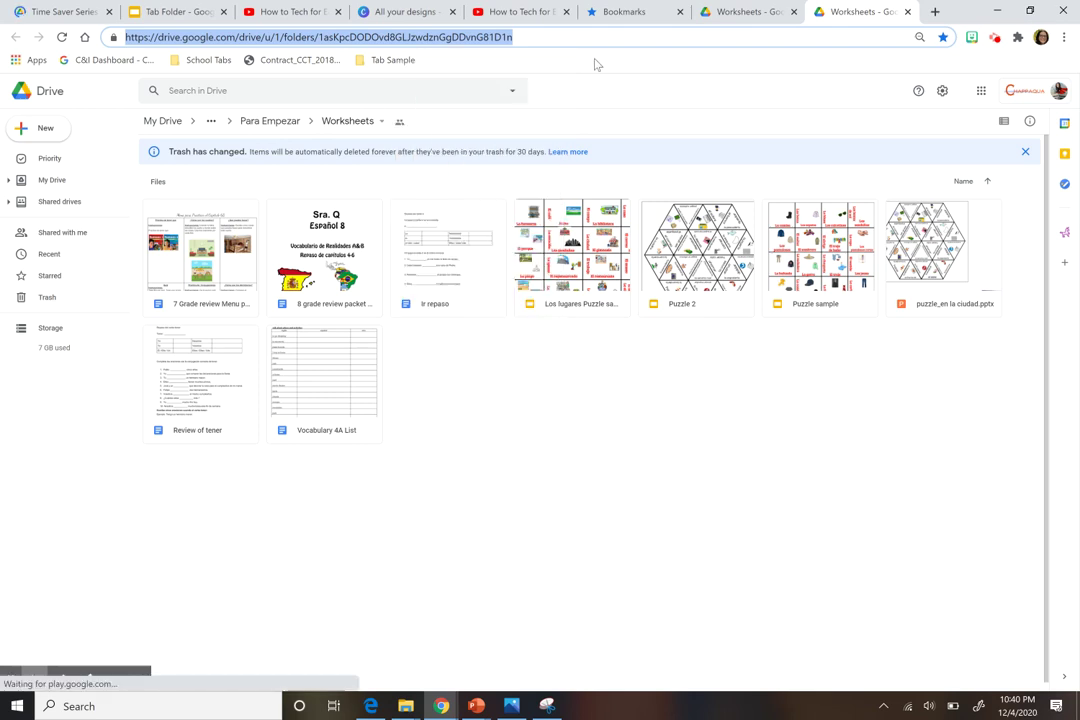
right_click(384, 61)
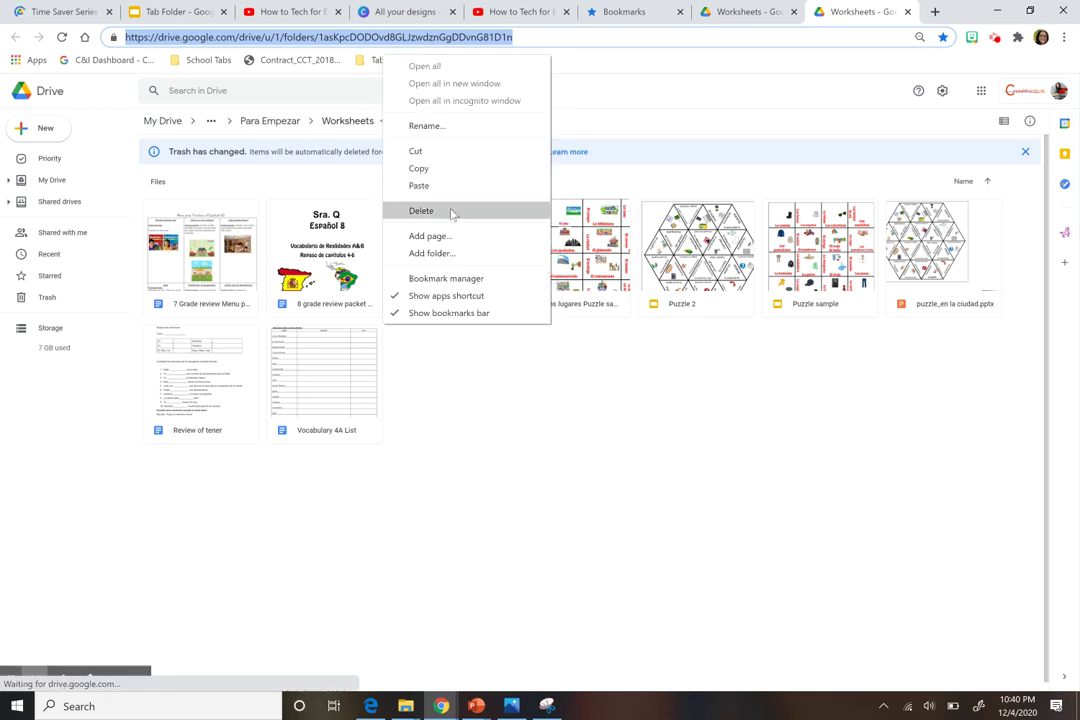
click(430, 236)
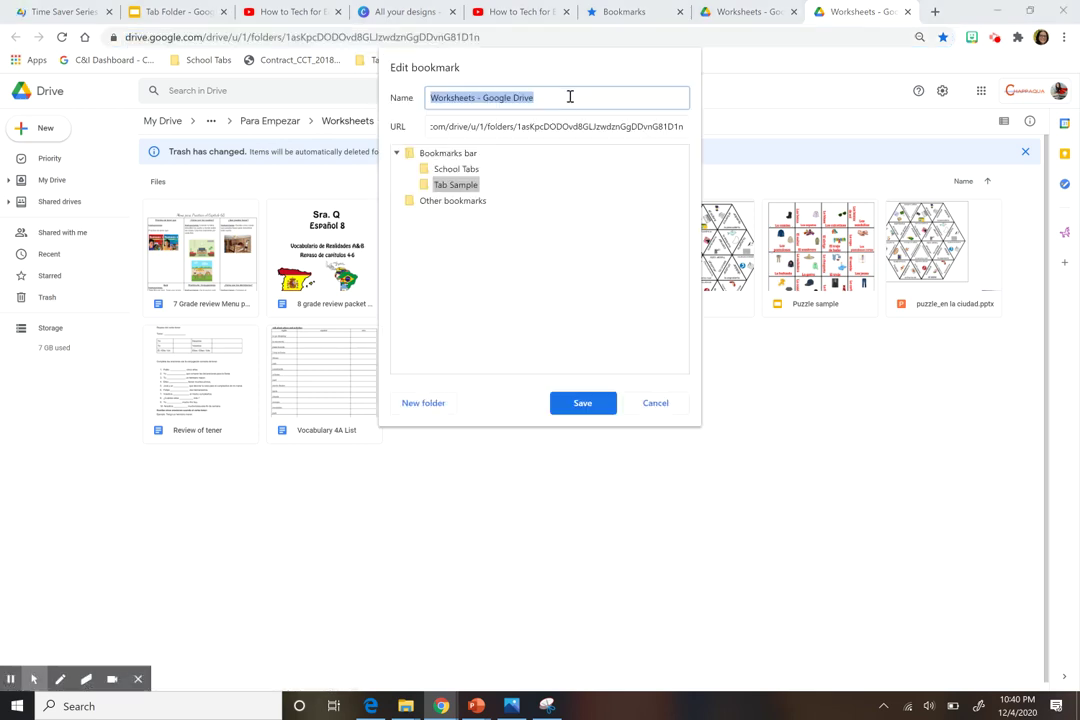
triple_click(536, 127)
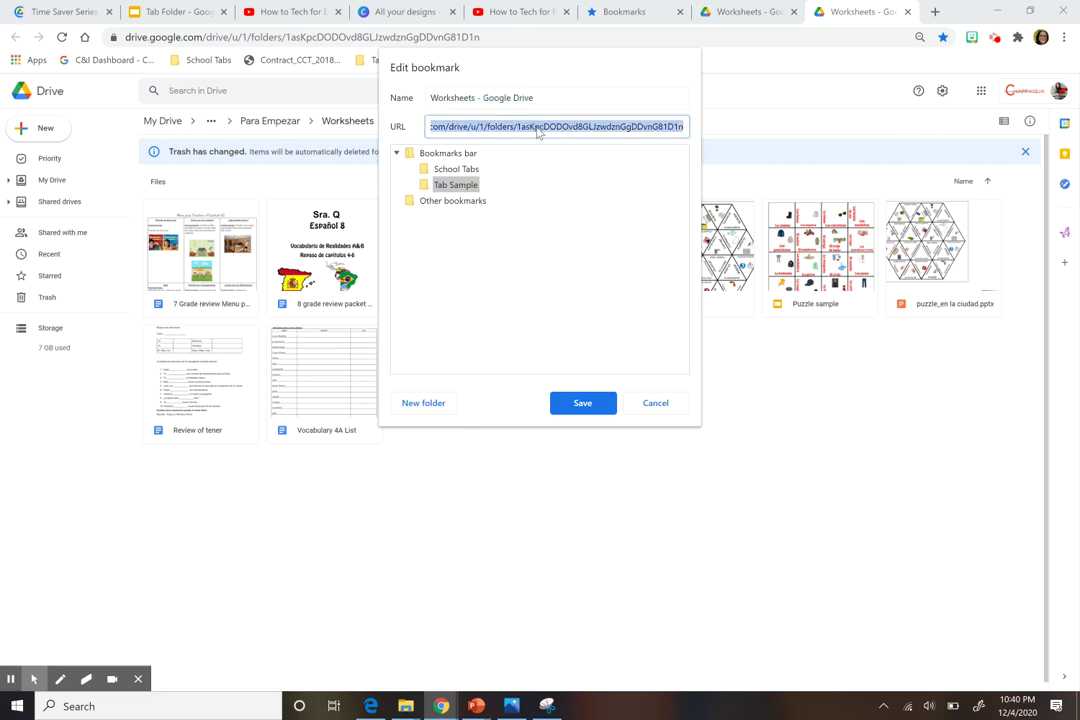
click(585, 403)
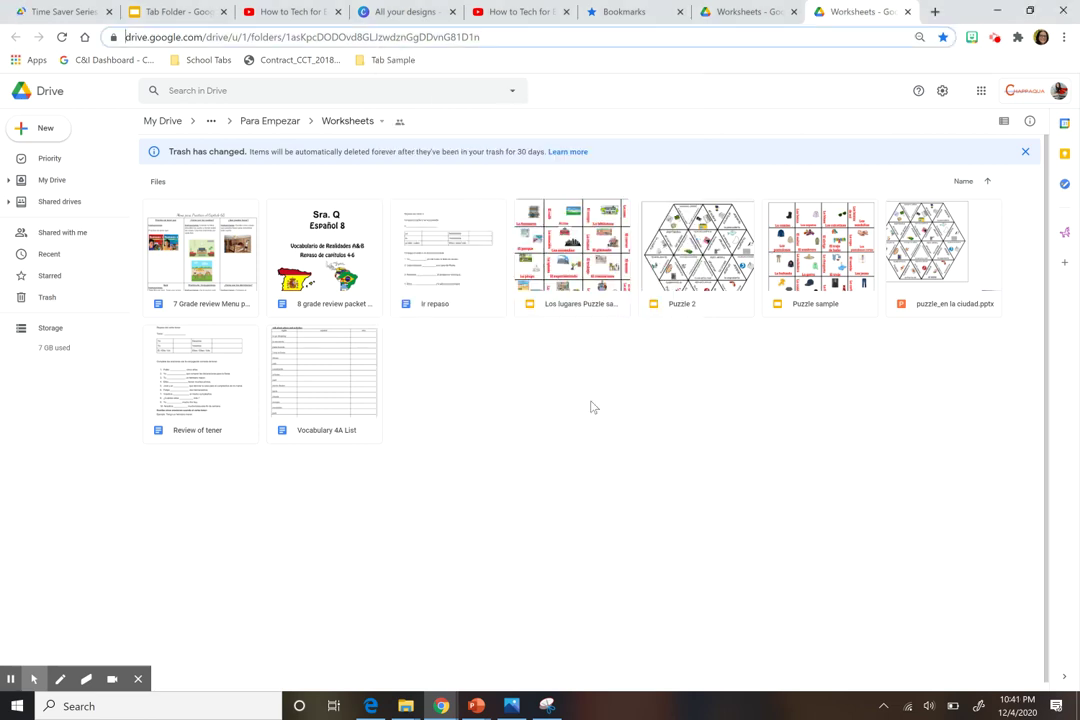
Step: Check Tab Sample's contents, then switch to the How to Tech for Education tab
click(379, 64)
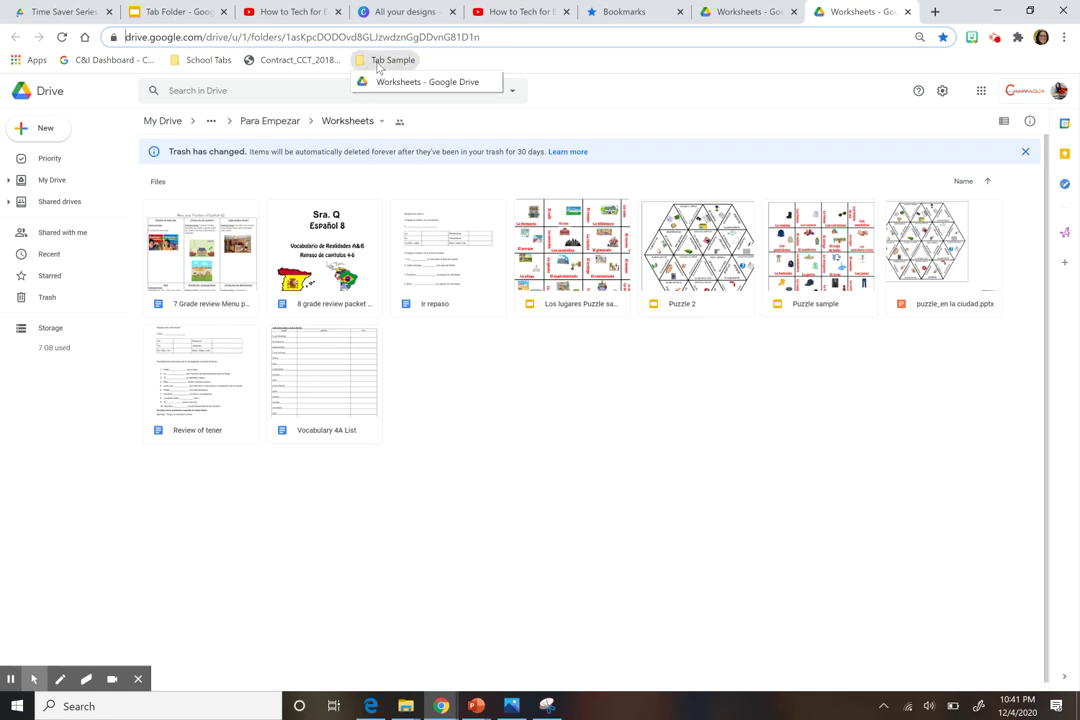
click(593, 63)
click(510, 12)
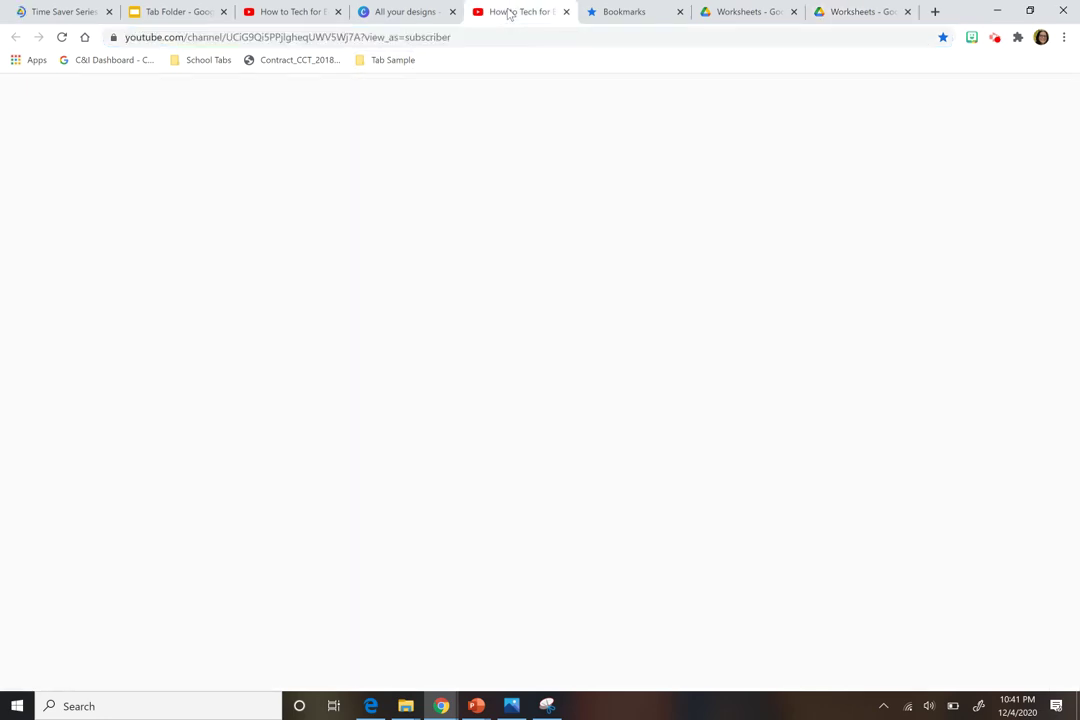
Step: Drag the How to Tech for Education YouTube address into Tab Sample and verify it
click(291, 36)
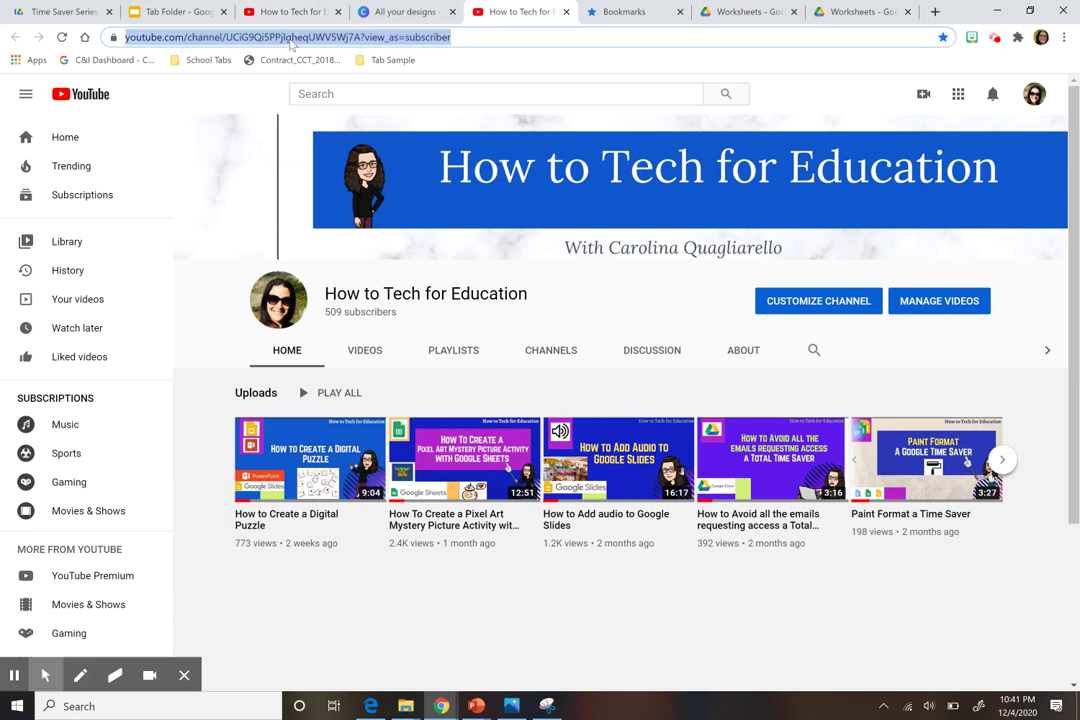
double_click(330, 40)
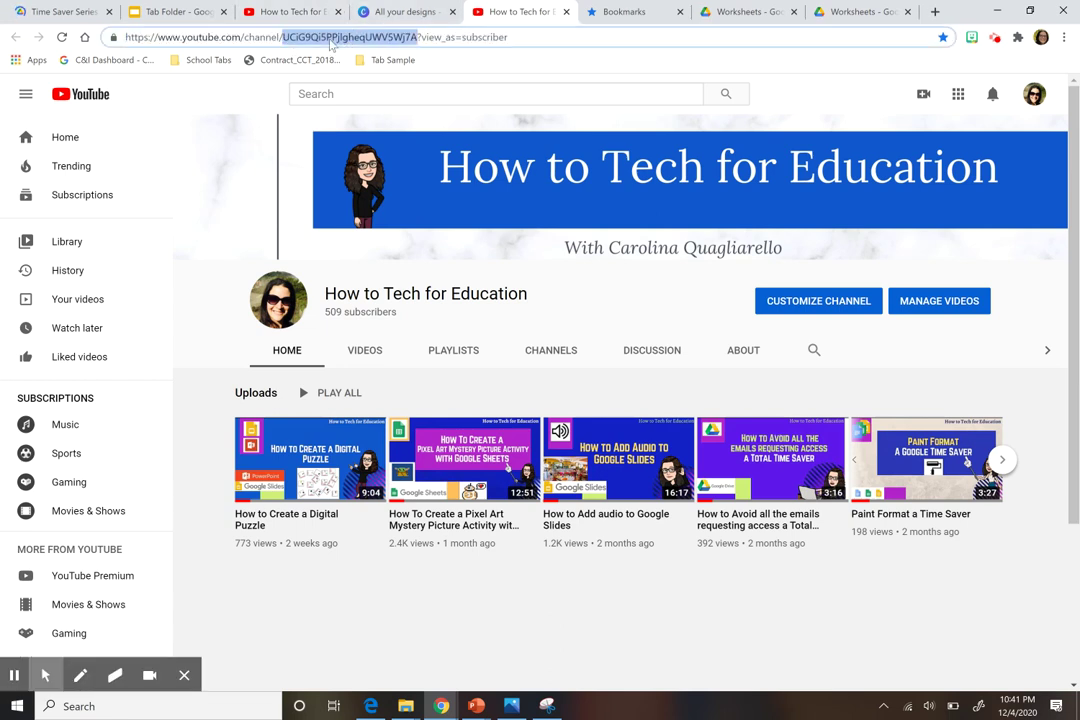
key(ctrl+a)
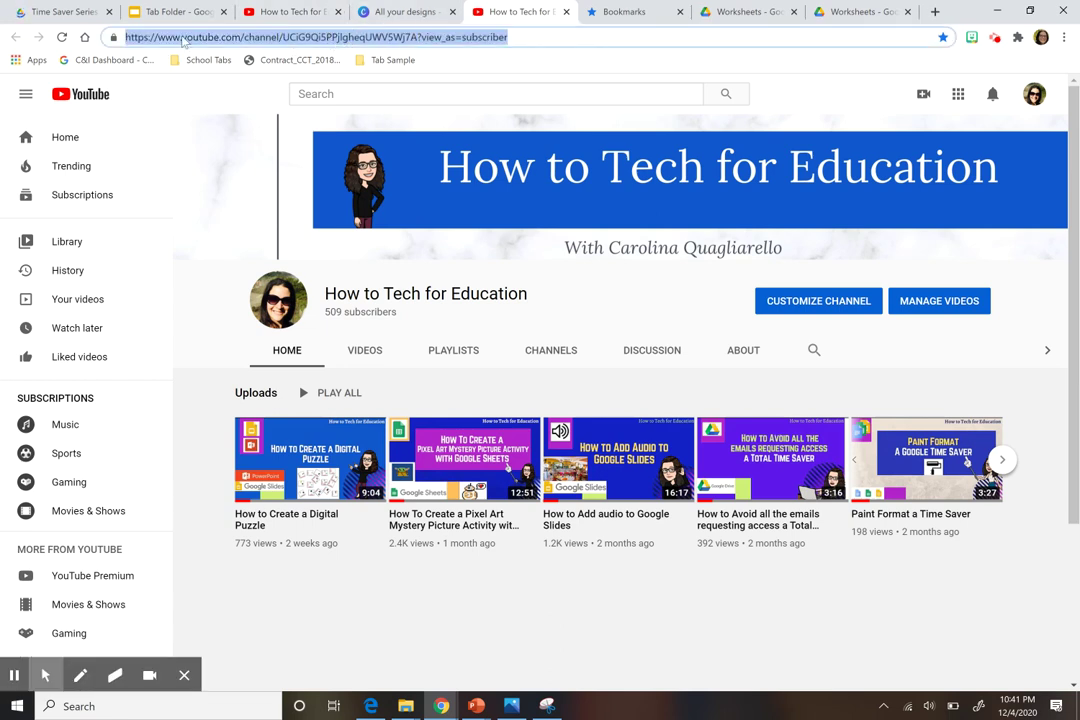
mouse_move(186, 39)
mouse_down()
mouse_move(284, 41)
mouse_move(390, 62)
mouse_up()
click(394, 62)
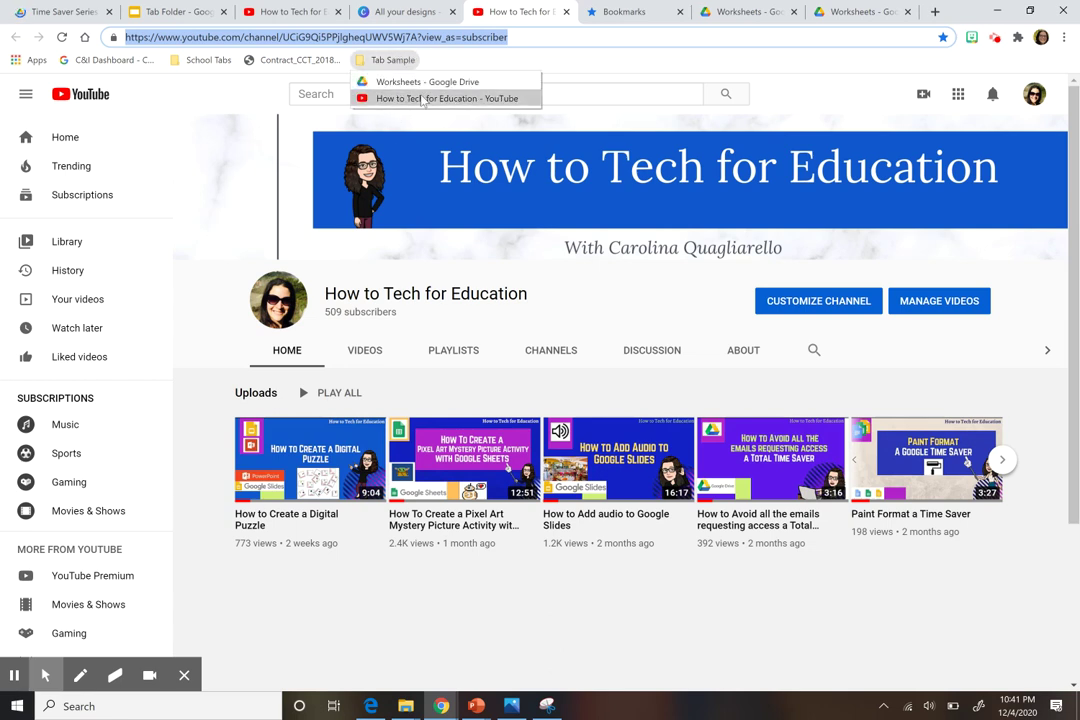
click(590, 62)
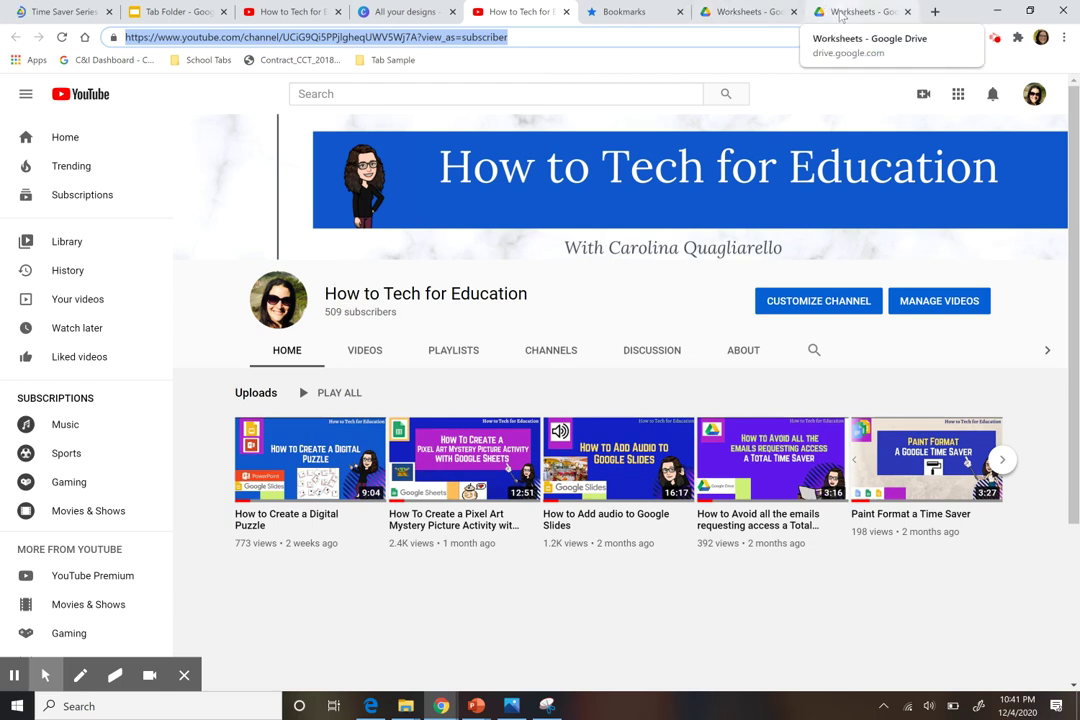
Step: Drag the second Worksheets Drive folder's address into the Tab Sample folder
click(740, 13)
click(330, 37)
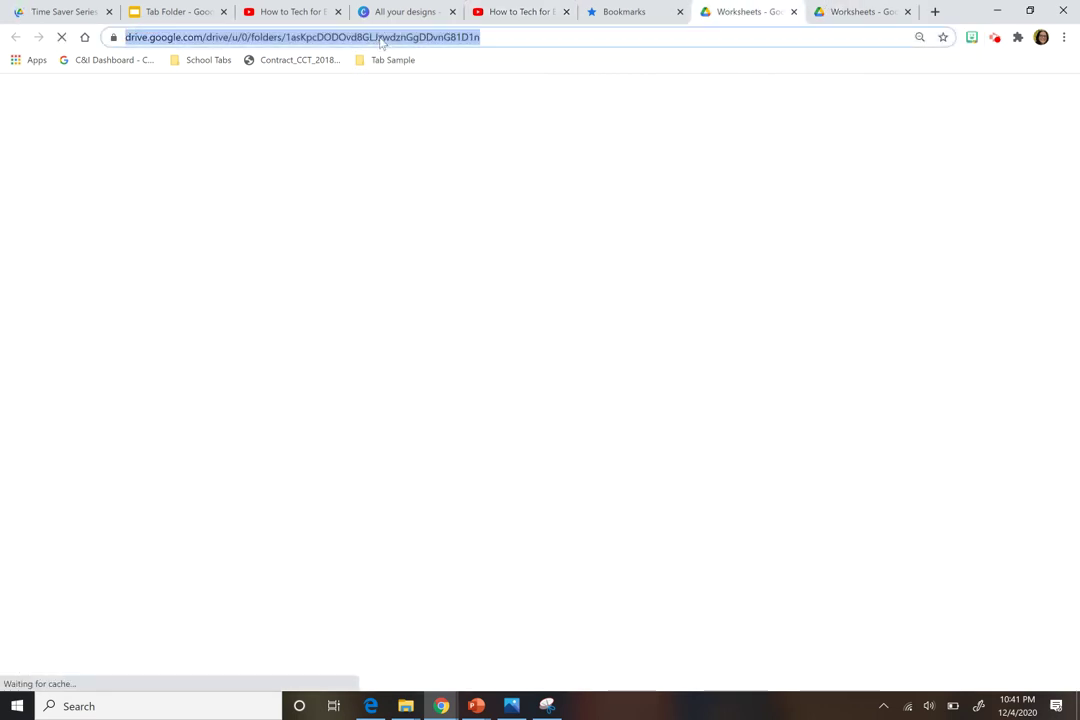
double_click(330, 38)
click(330, 38)
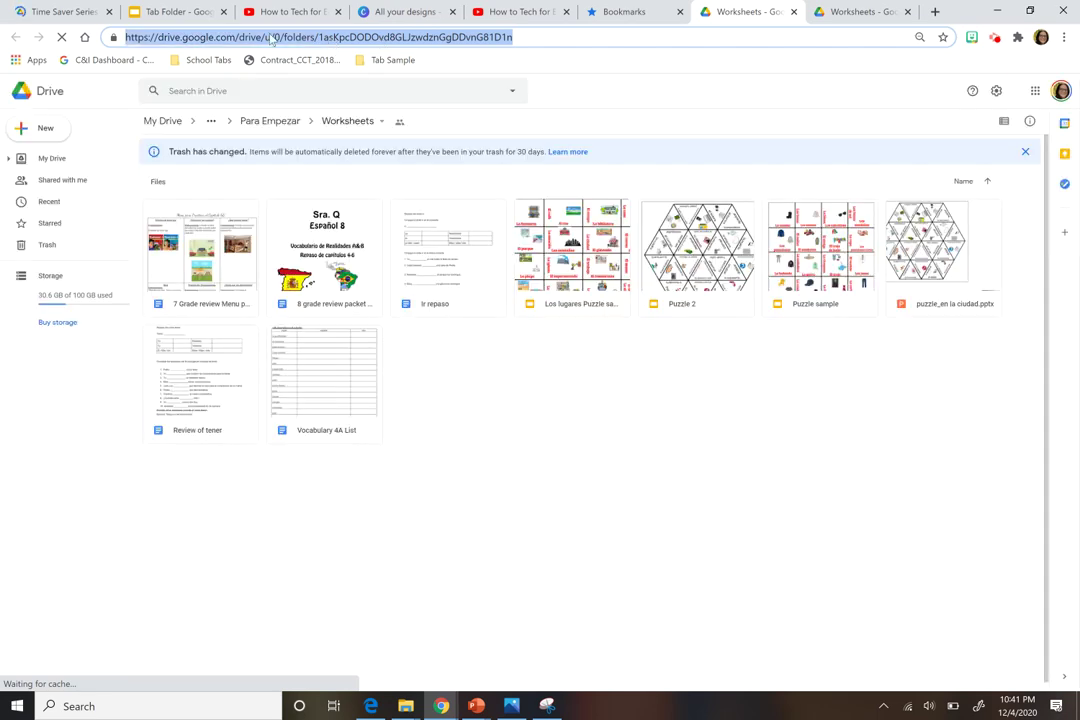
drag(235, 40, 388, 60)
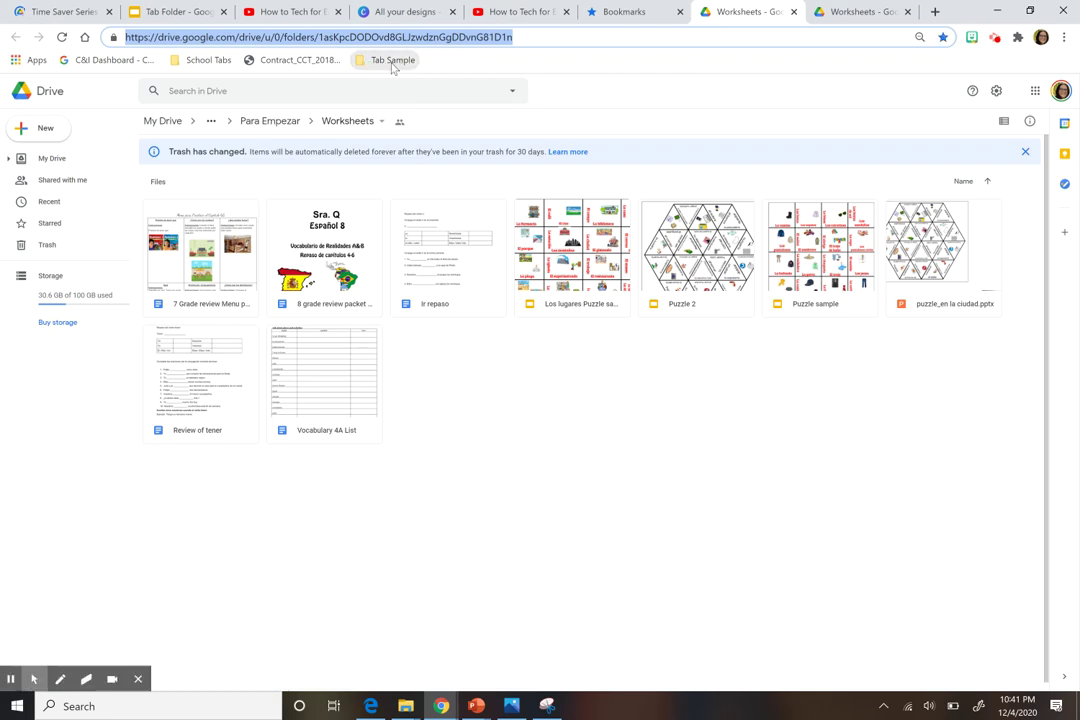
Step: Drag the Tab Folder presentation address into Tab Sample and confirm its four bookmarks
click(162, 12)
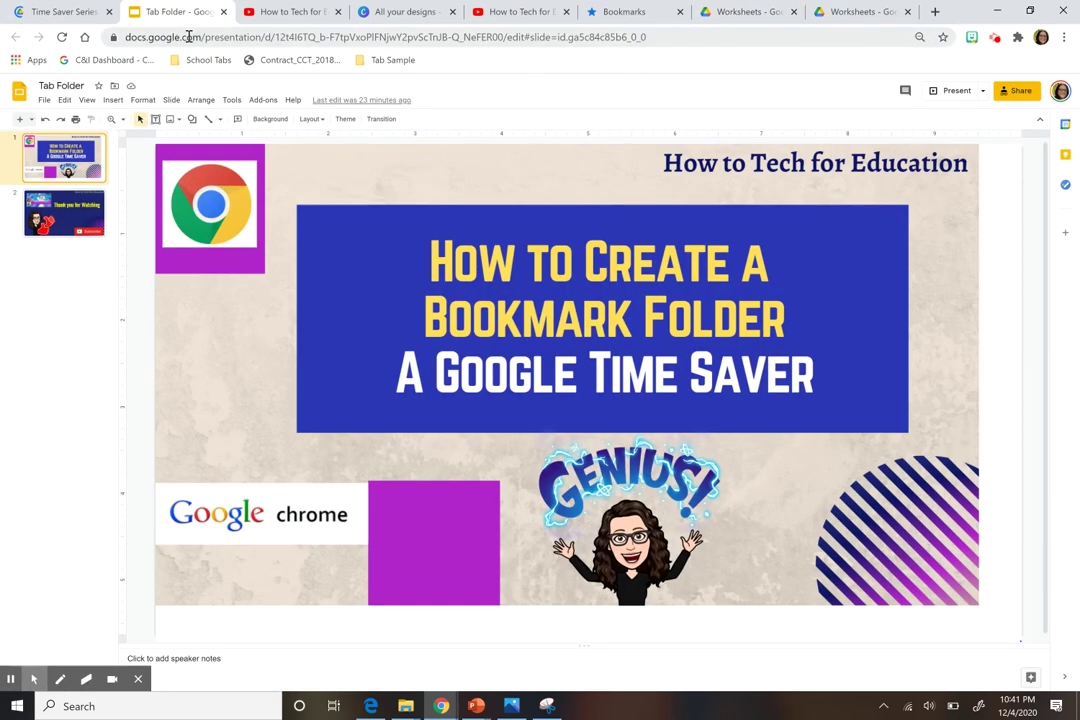
click(188, 38)
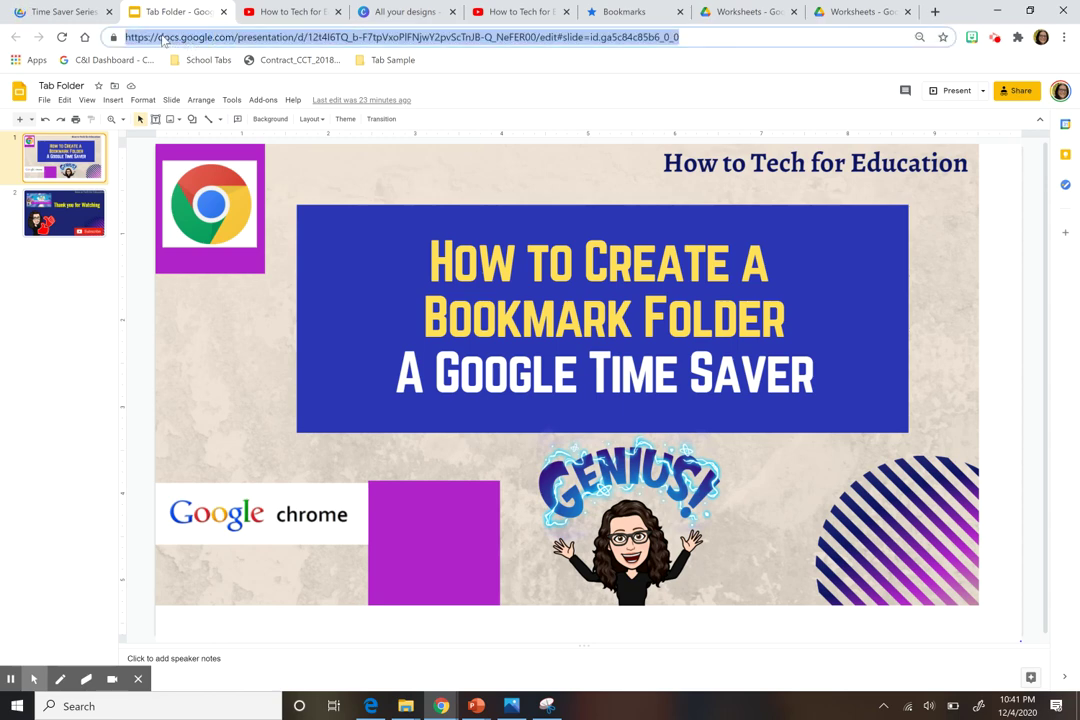
drag(141, 37, 390, 63)
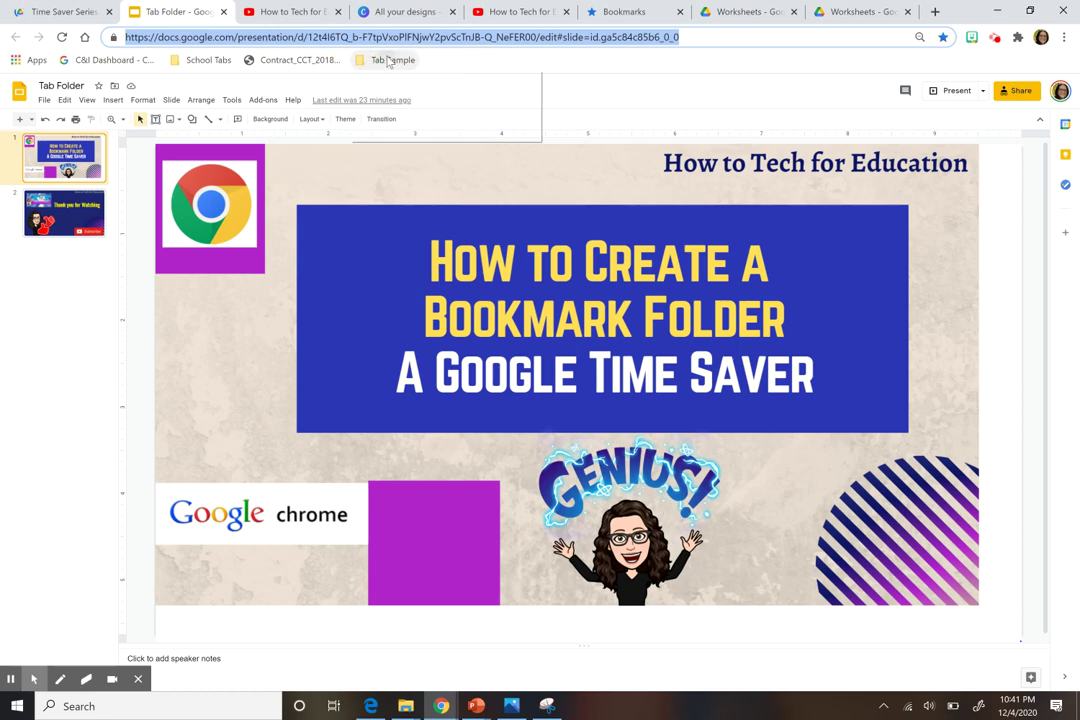
click(388, 61)
click(190, 62)
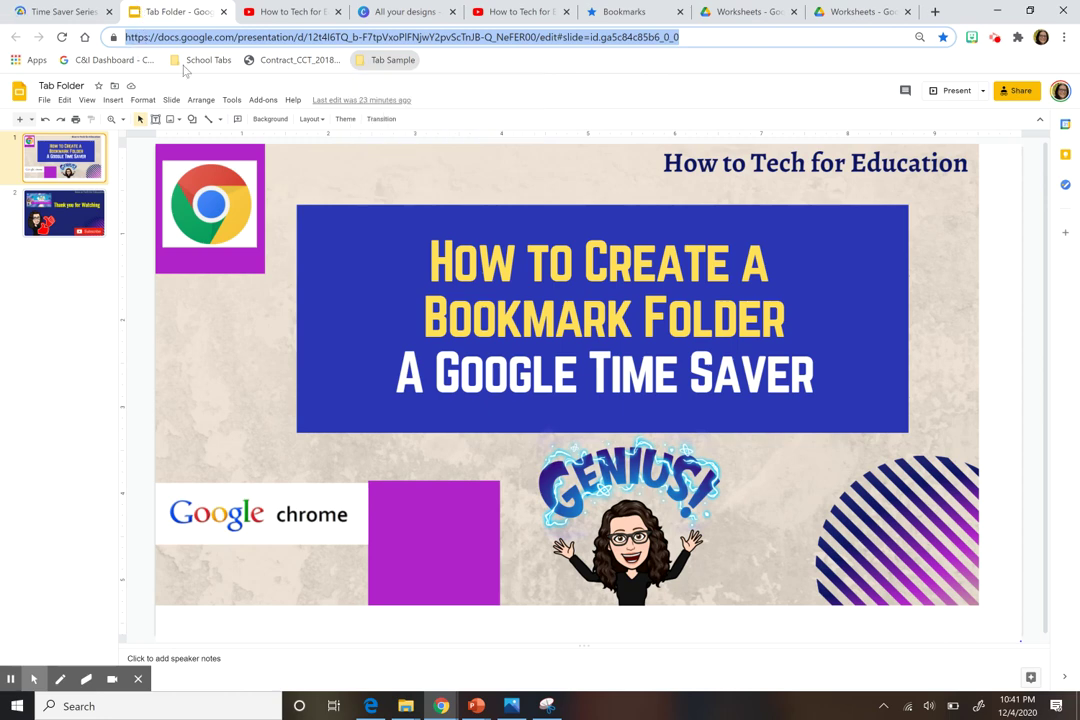
click(200, 61)
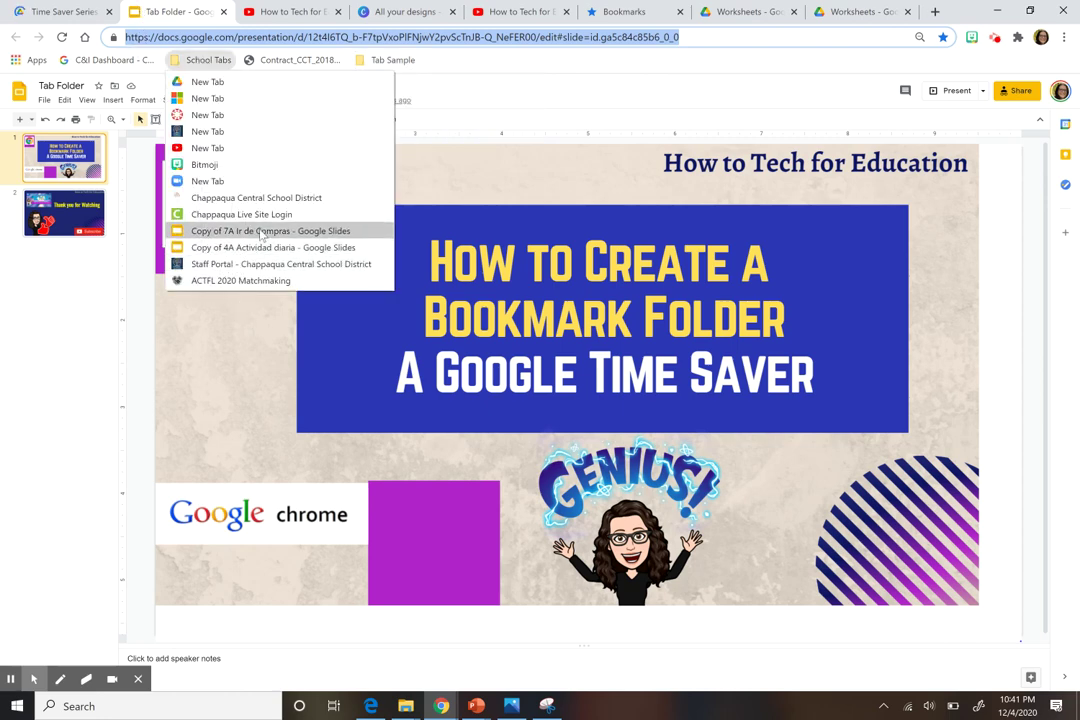
click(537, 79)
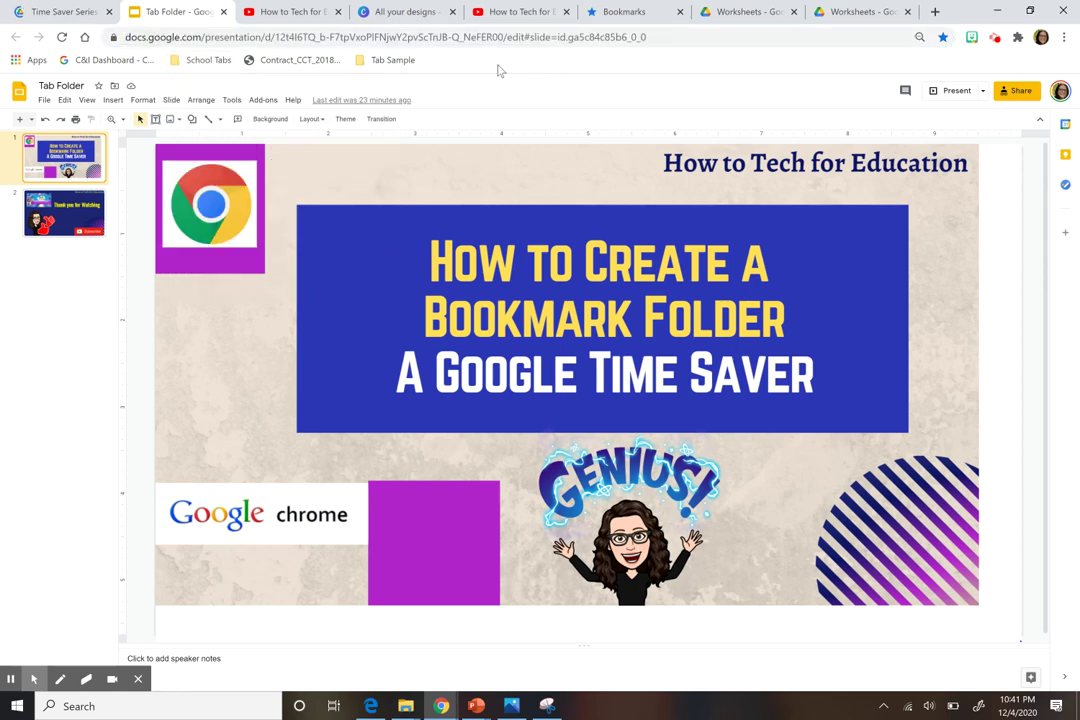
Step: Use Open all (4) on the Tab Sample folder to open its bookmarks as tabs
right_click(392, 64)
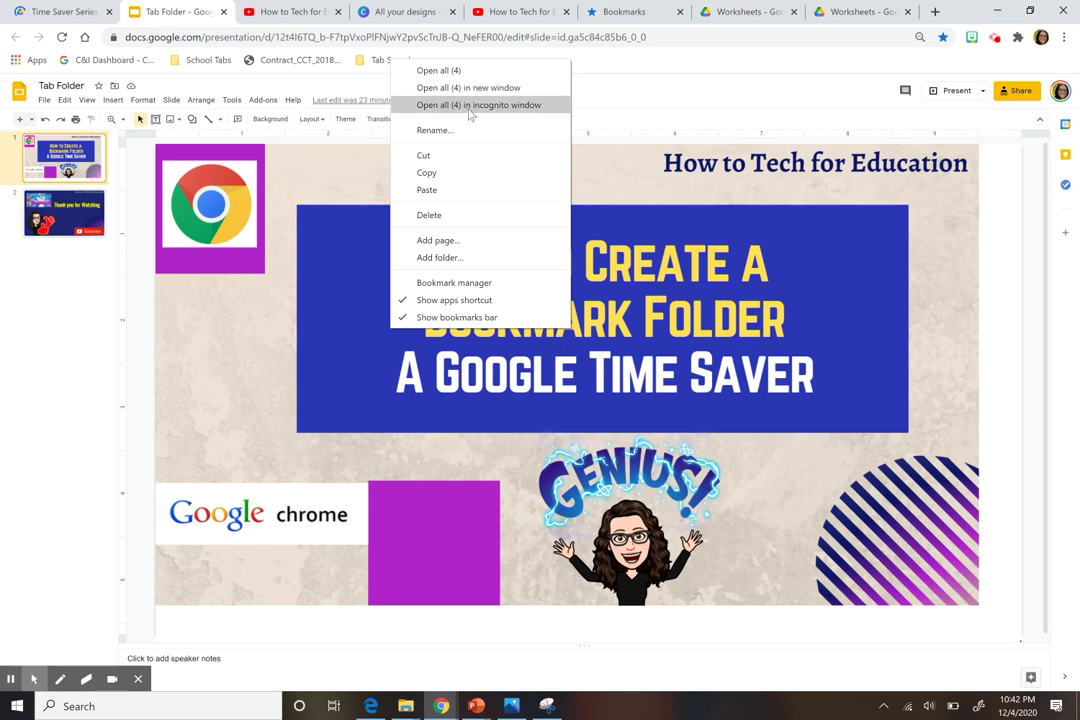
click(438, 70)
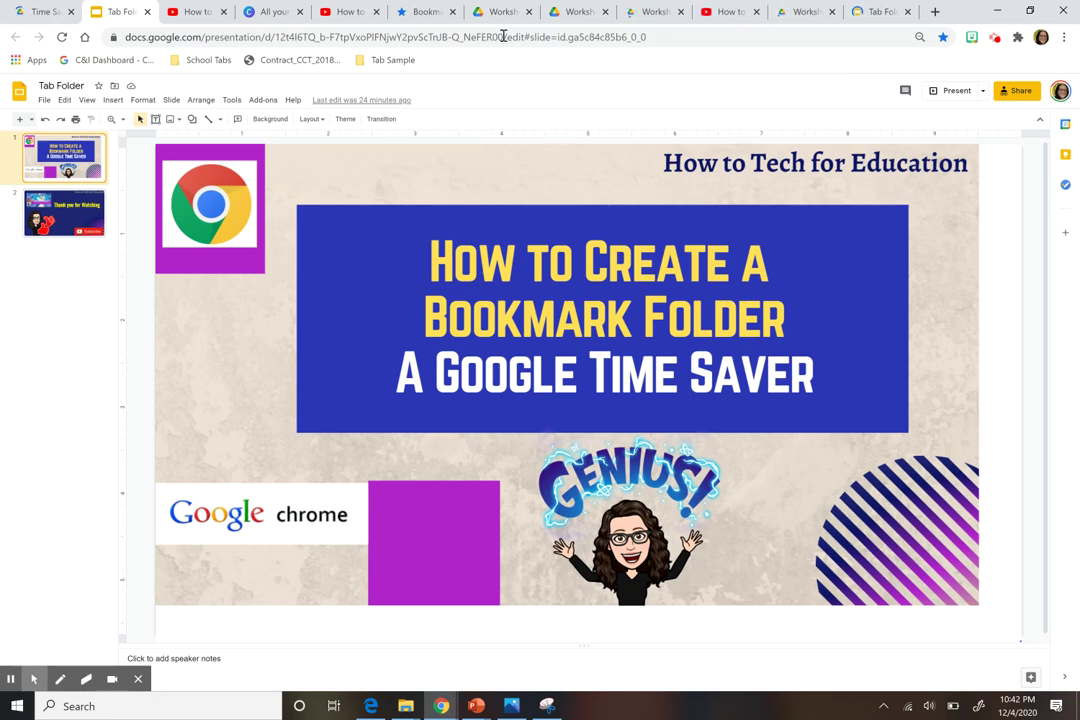
Step: Open the Bookmark manager from Chrome's Bookmarks menu
click(1065, 38)
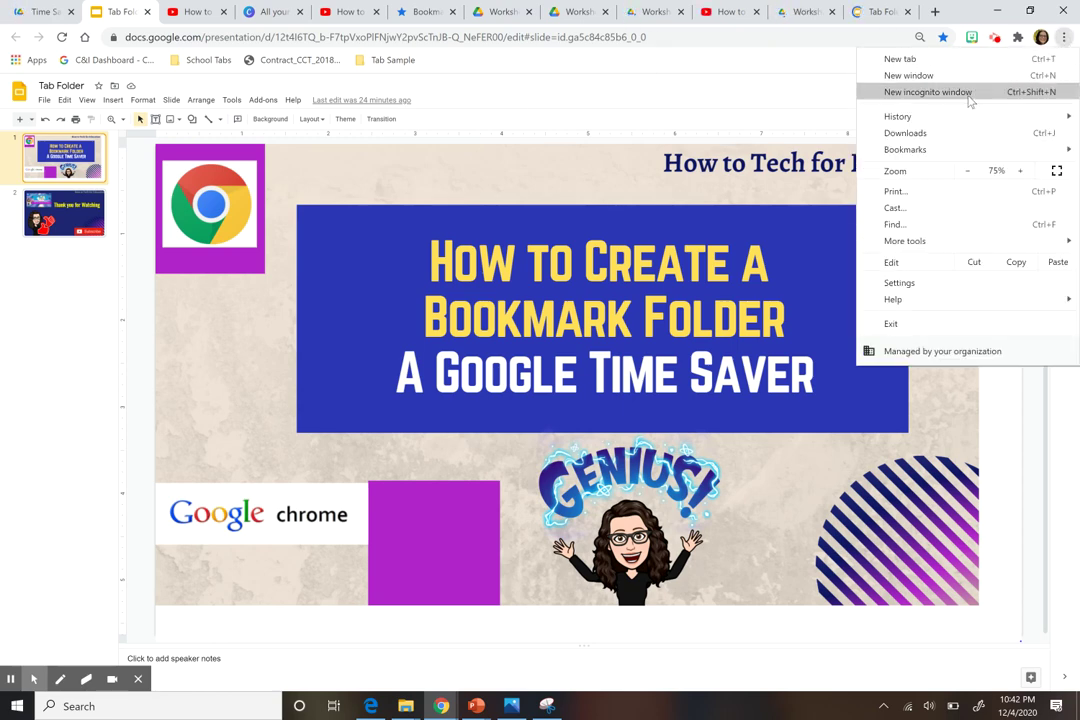
mouse_move(946, 151)
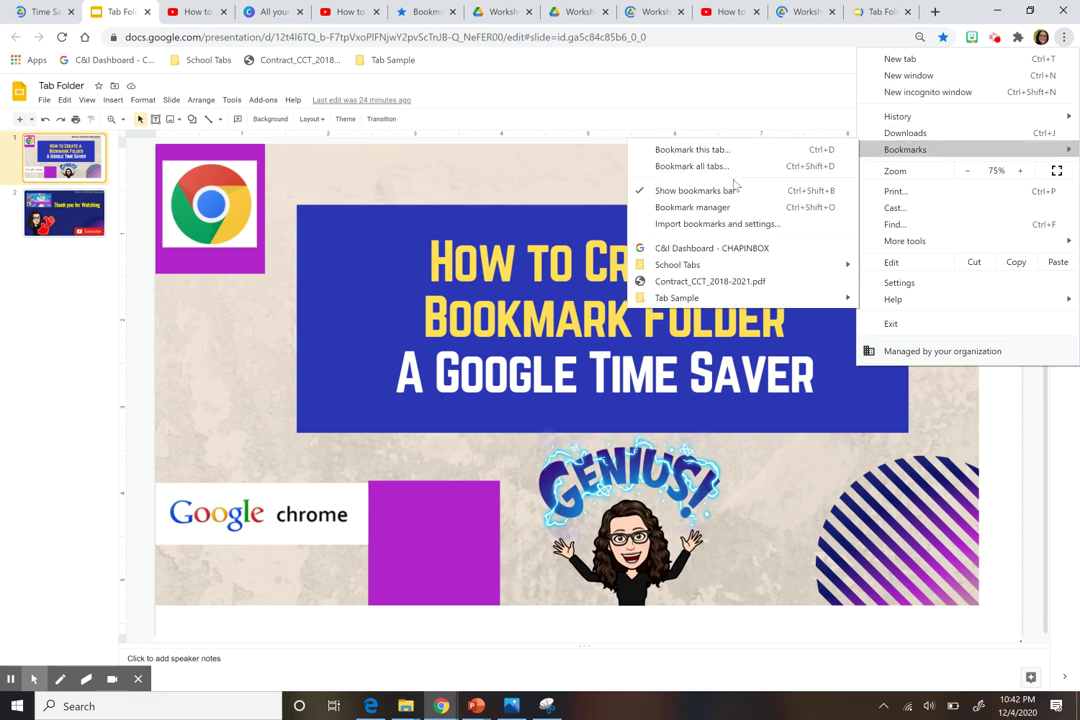
click(720, 207)
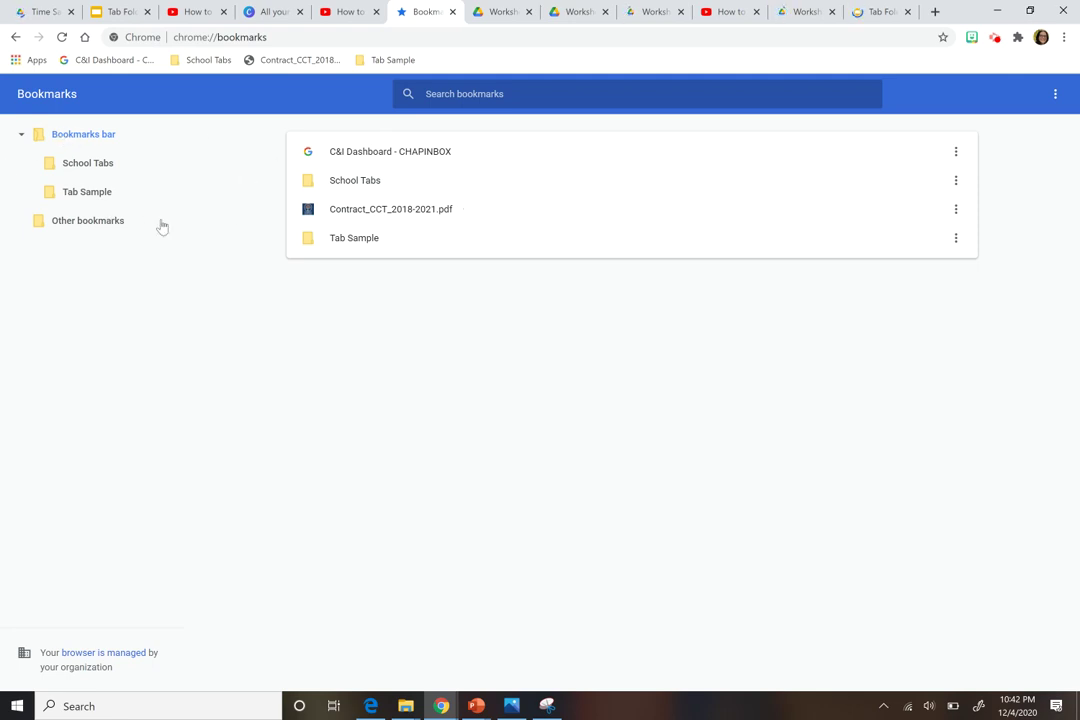
Step: Review the Tab Sample and School Tabs folders, then delete Tab Sample
click(374, 243)
click(112, 194)
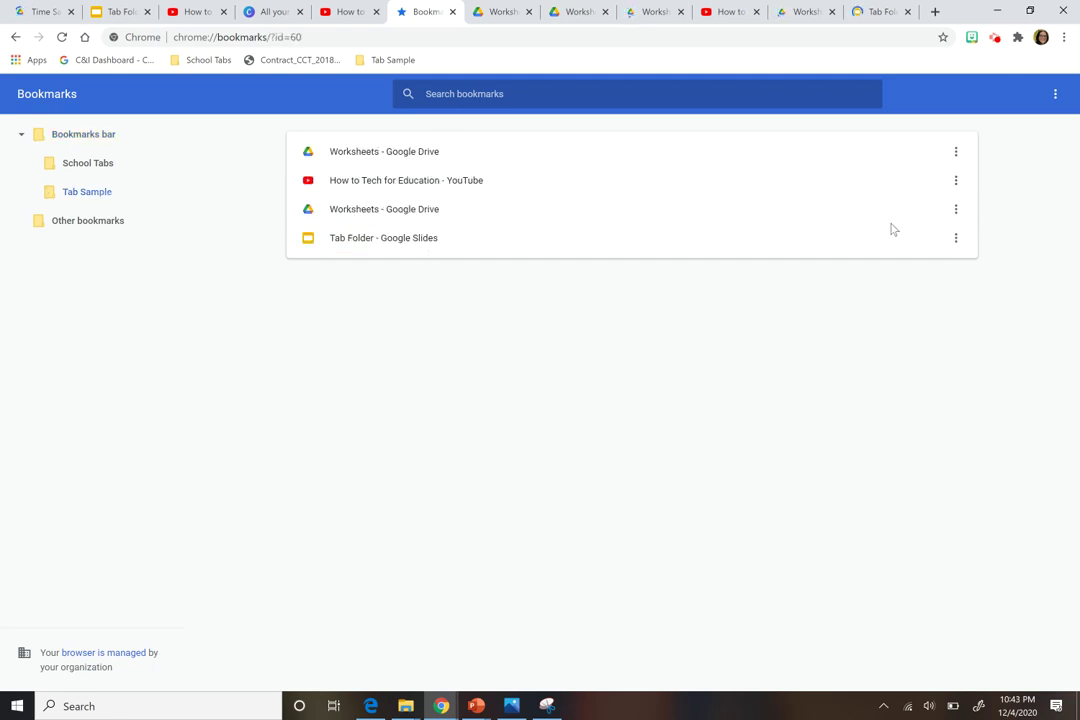
click(104, 171)
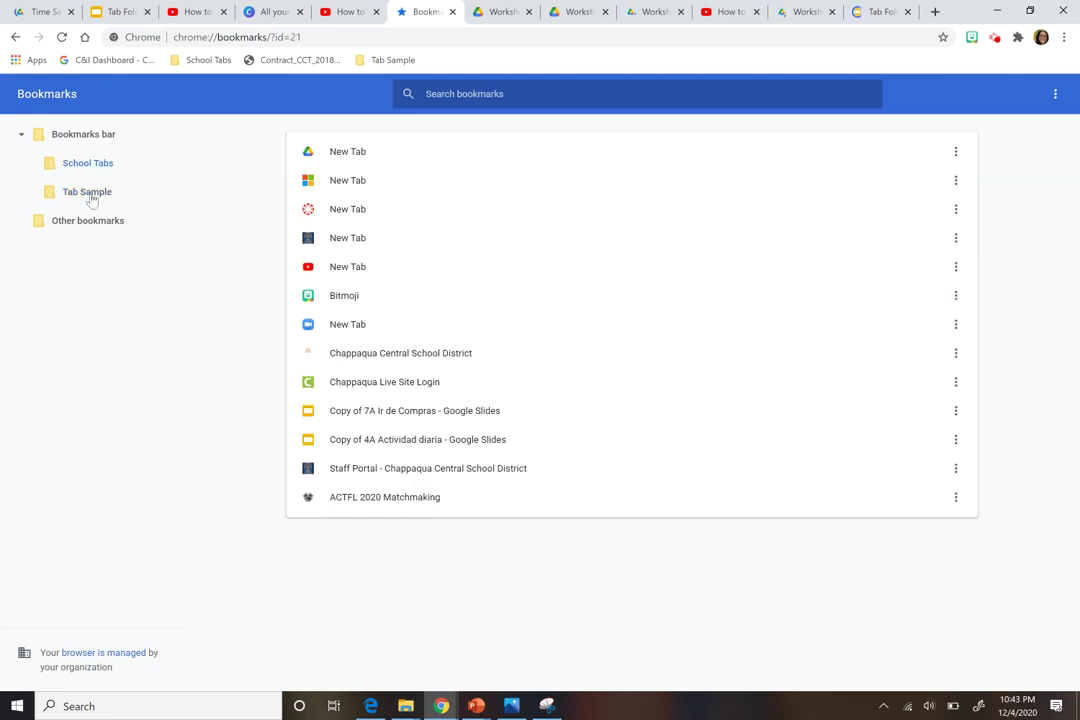
click(89, 194)
click(76, 137)
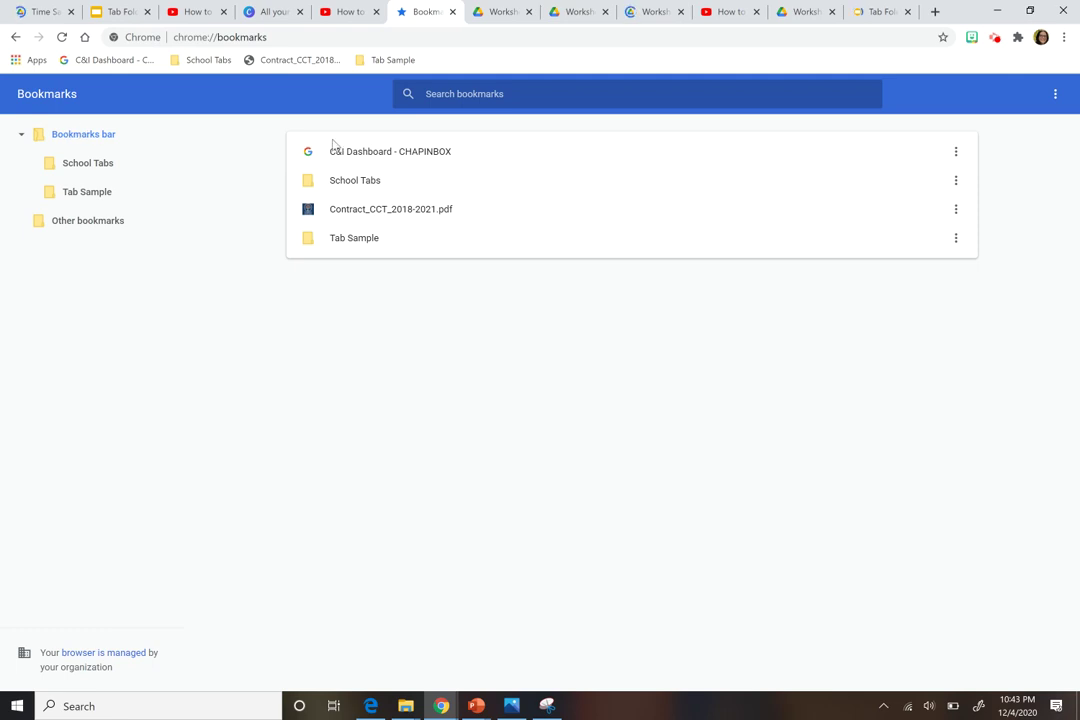
click(956, 239)
click(871, 274)
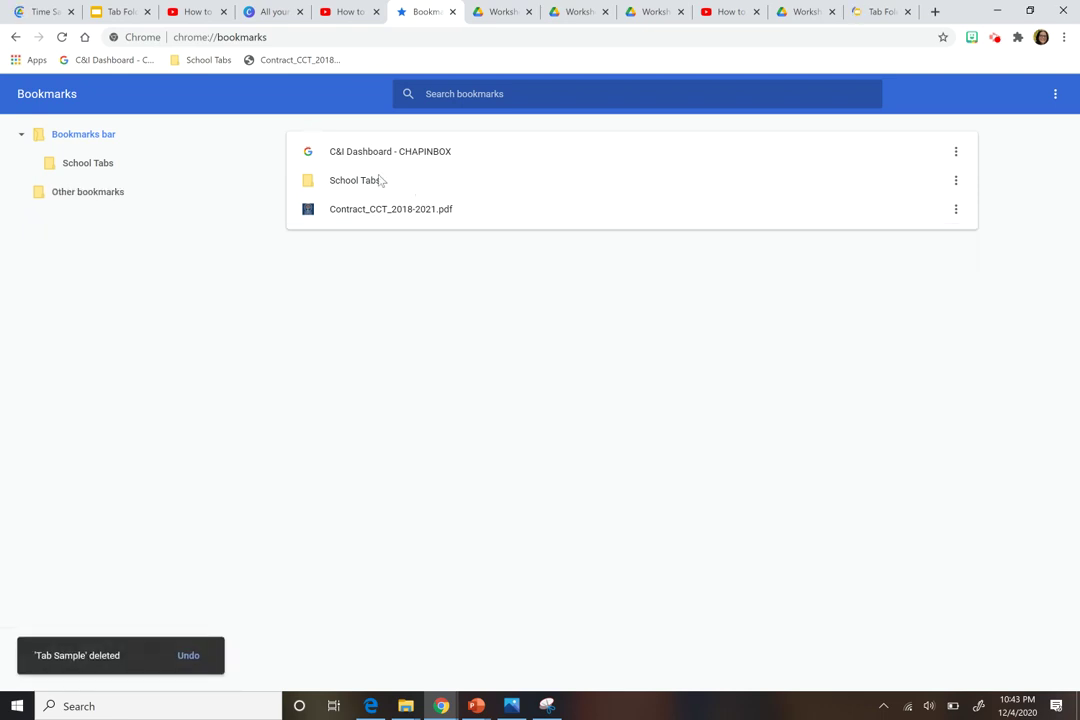
Step: Dismiss the School Tabs menu and go back to the Tab Folder presentation tab
right_click(203, 62)
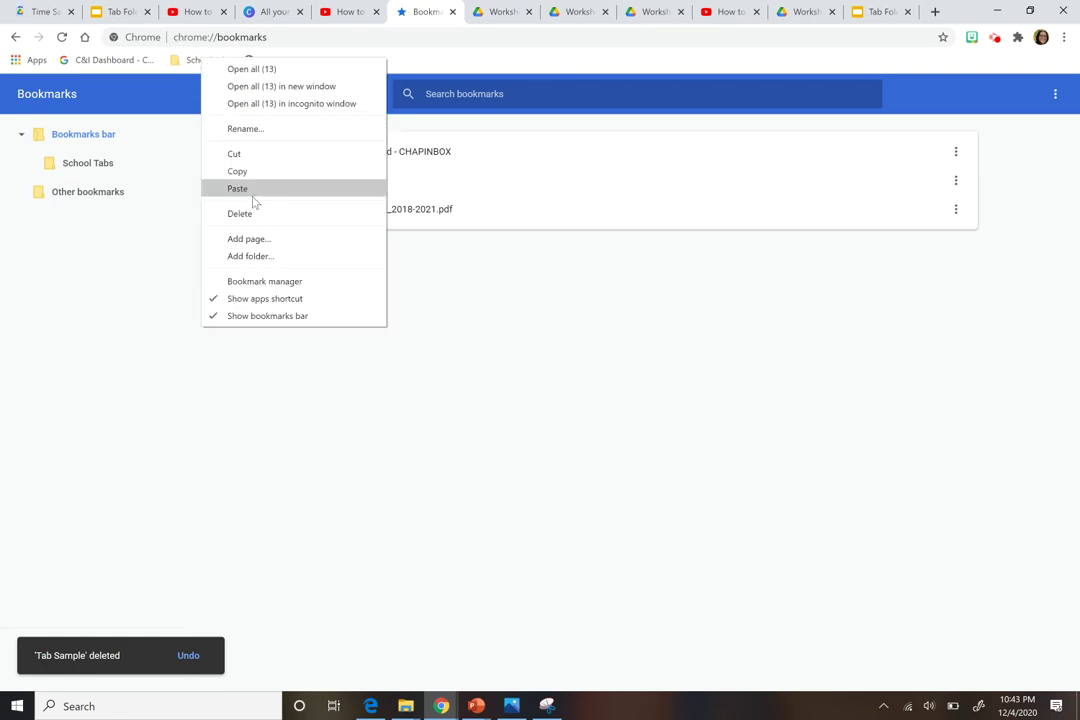
click(670, 219)
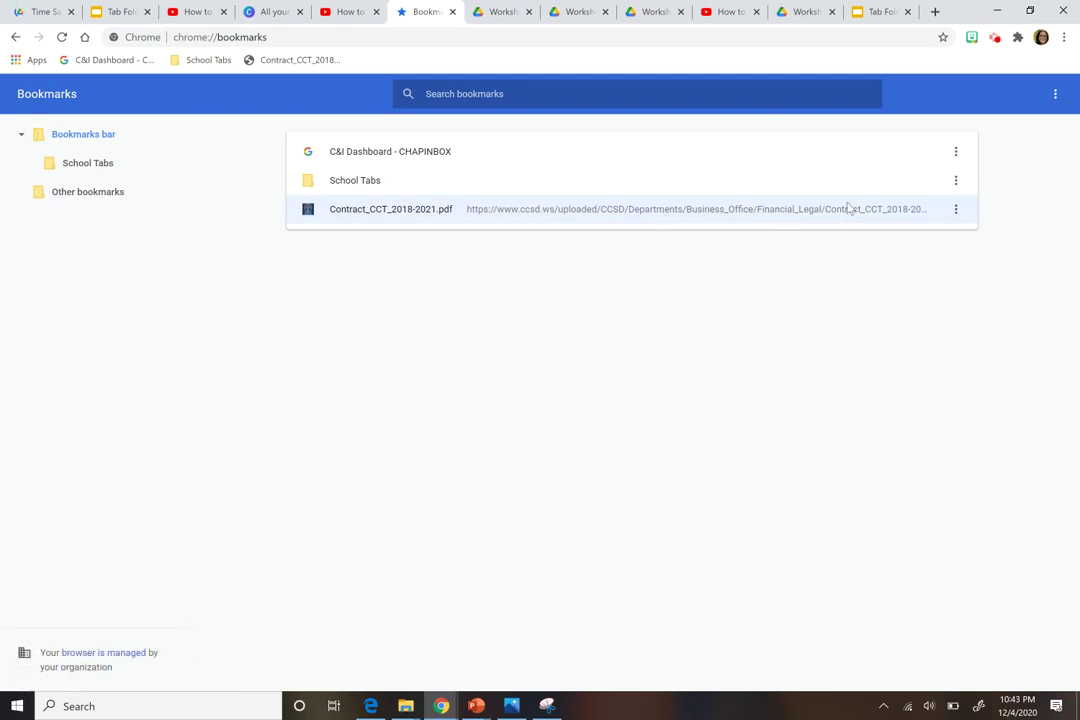
click(767, 156)
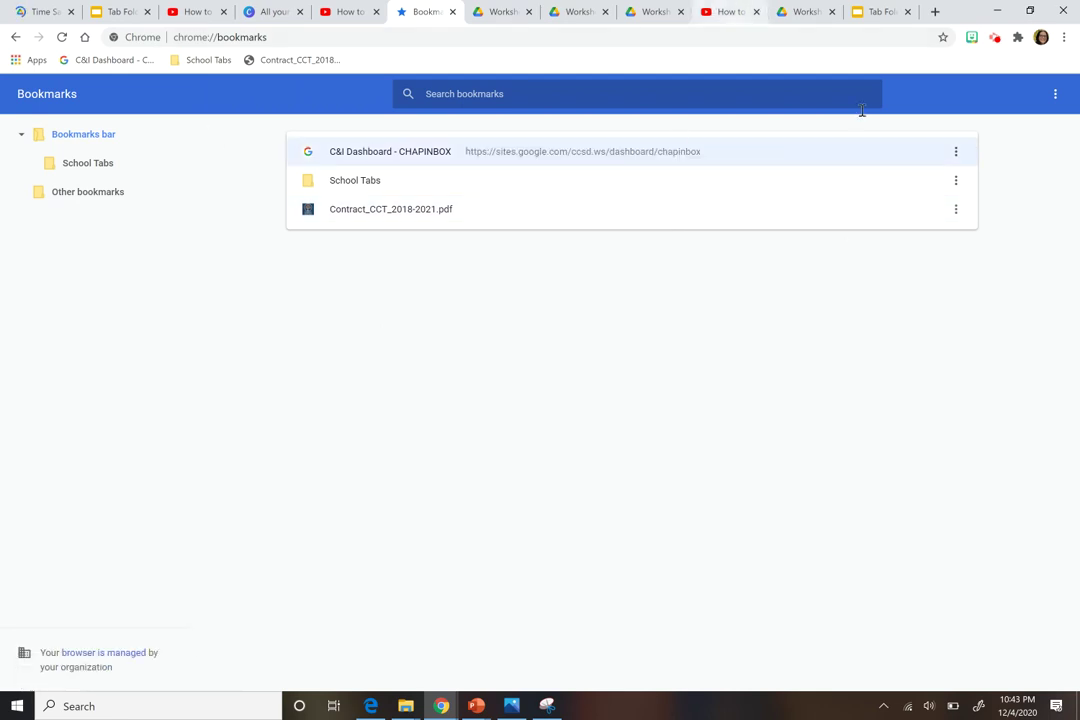
click(115, 11)
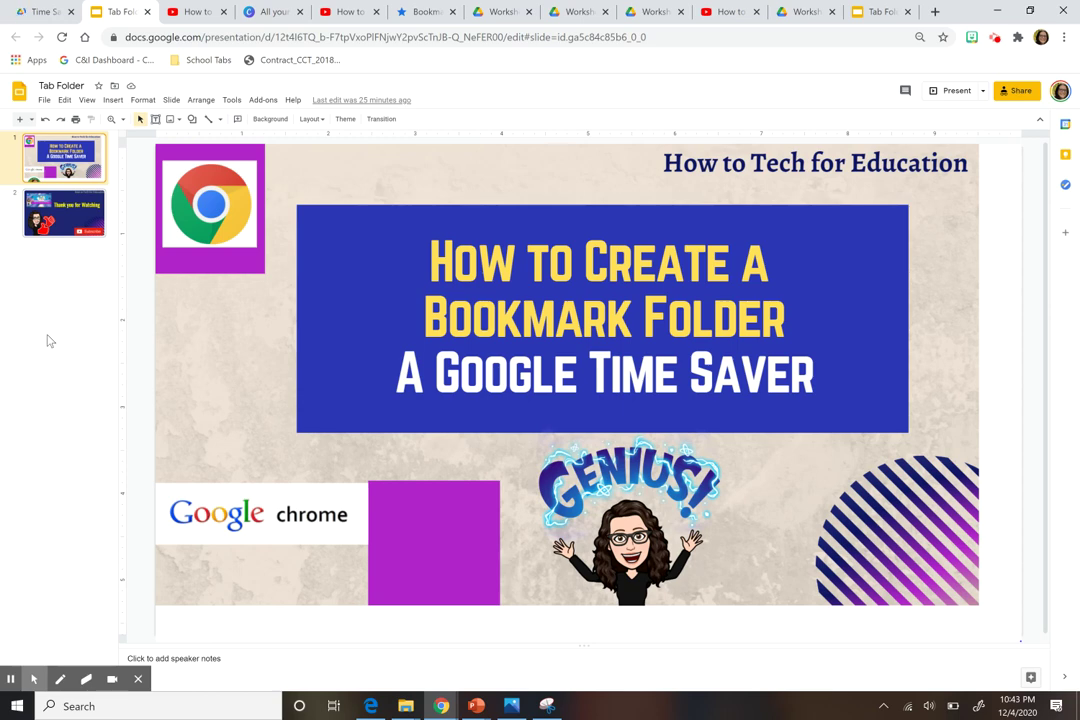
Step: Show slide 2, the Thank you for Watching slide, from the filmstrip
click(53, 214)
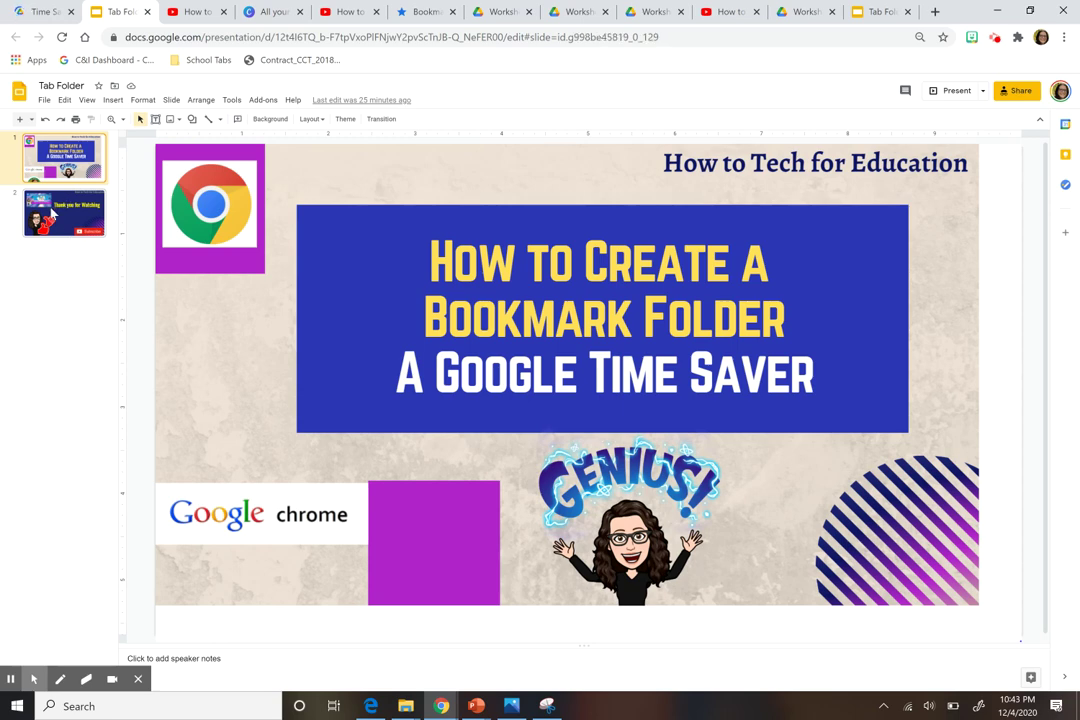